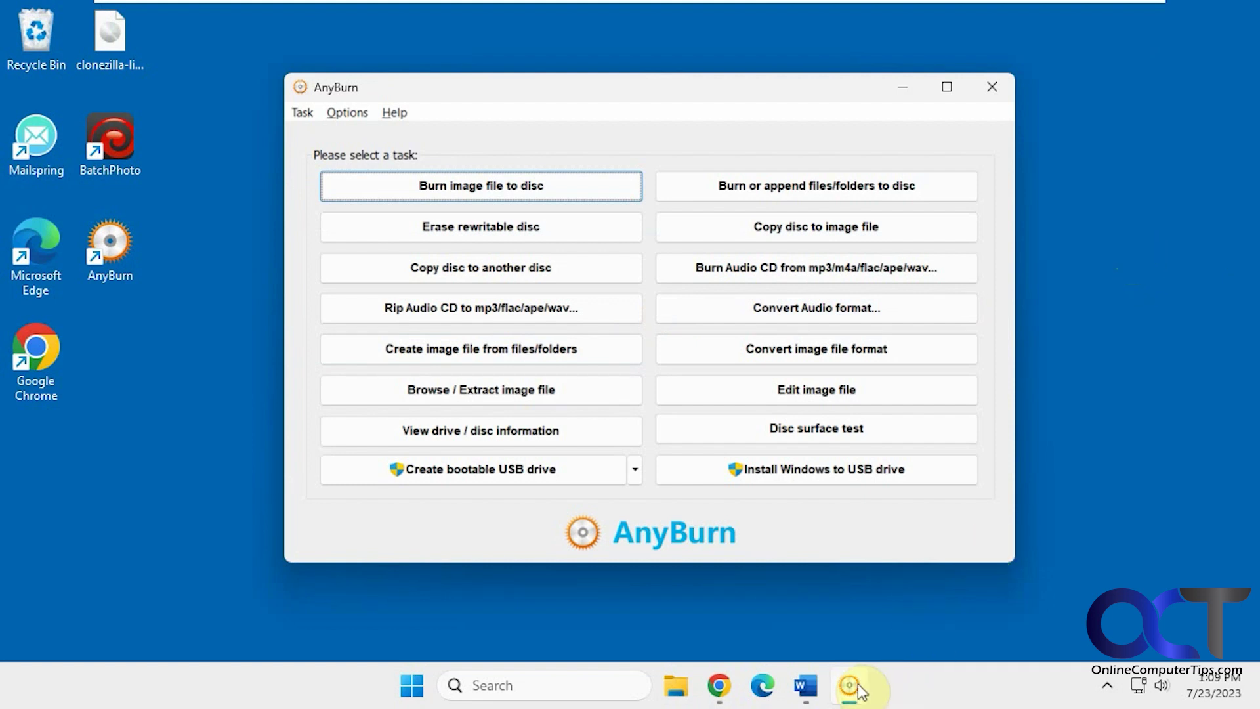
Bring the Download AnyBurn browser tab with the Free versus Pro comparison forward.
click(719, 686)
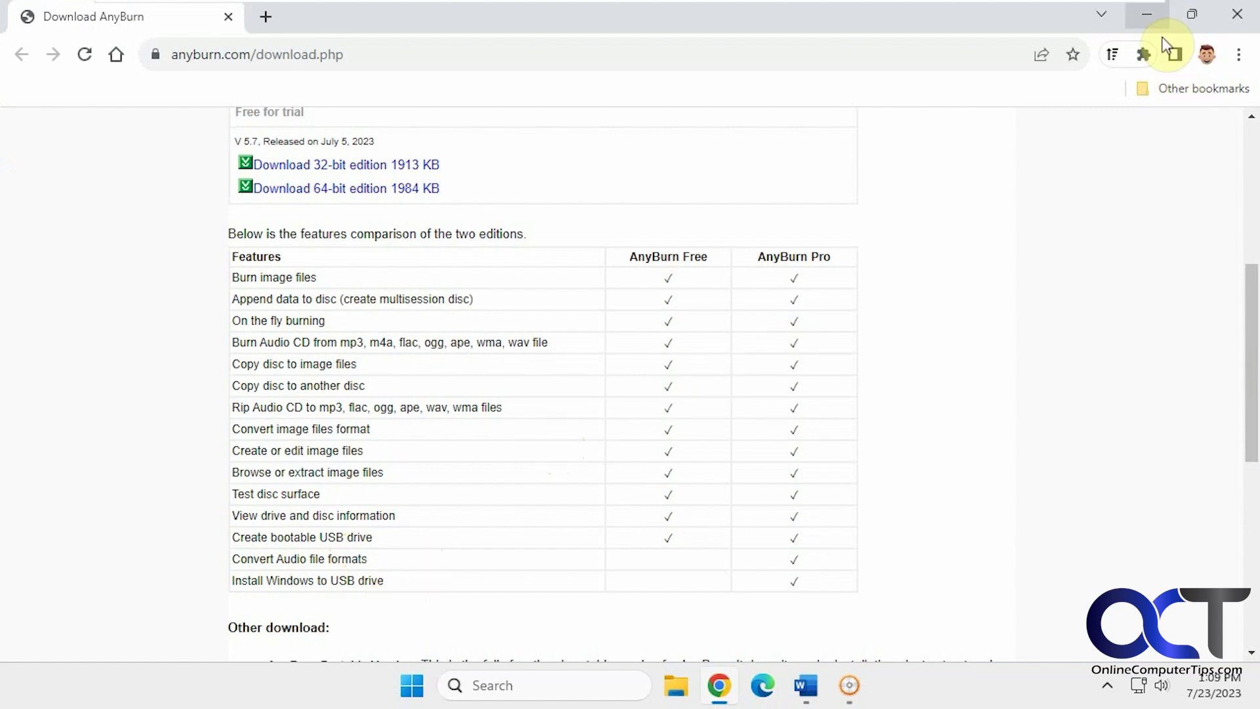
Minimize Chrome so the AnyBurn task list is visible again.
click(1146, 18)
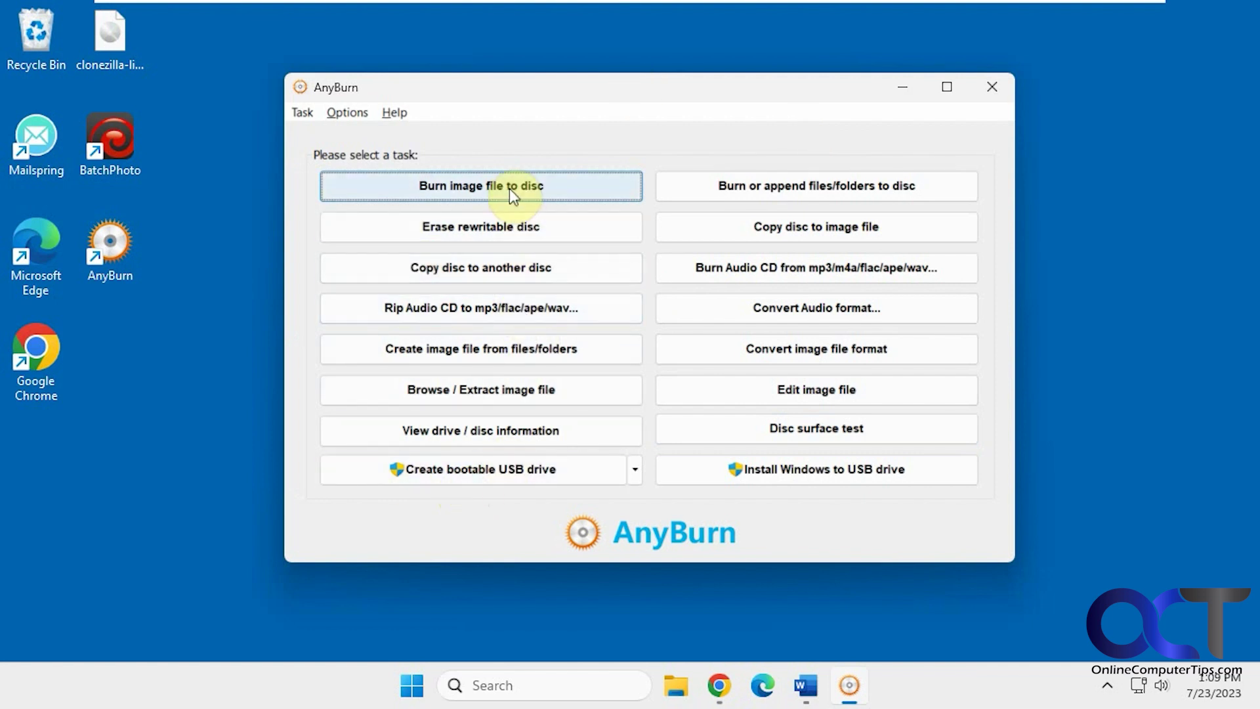
Start the Rip Audio CD task, listing the D: CD's 11 Autolux tracks, all checked.
click(120, 63)
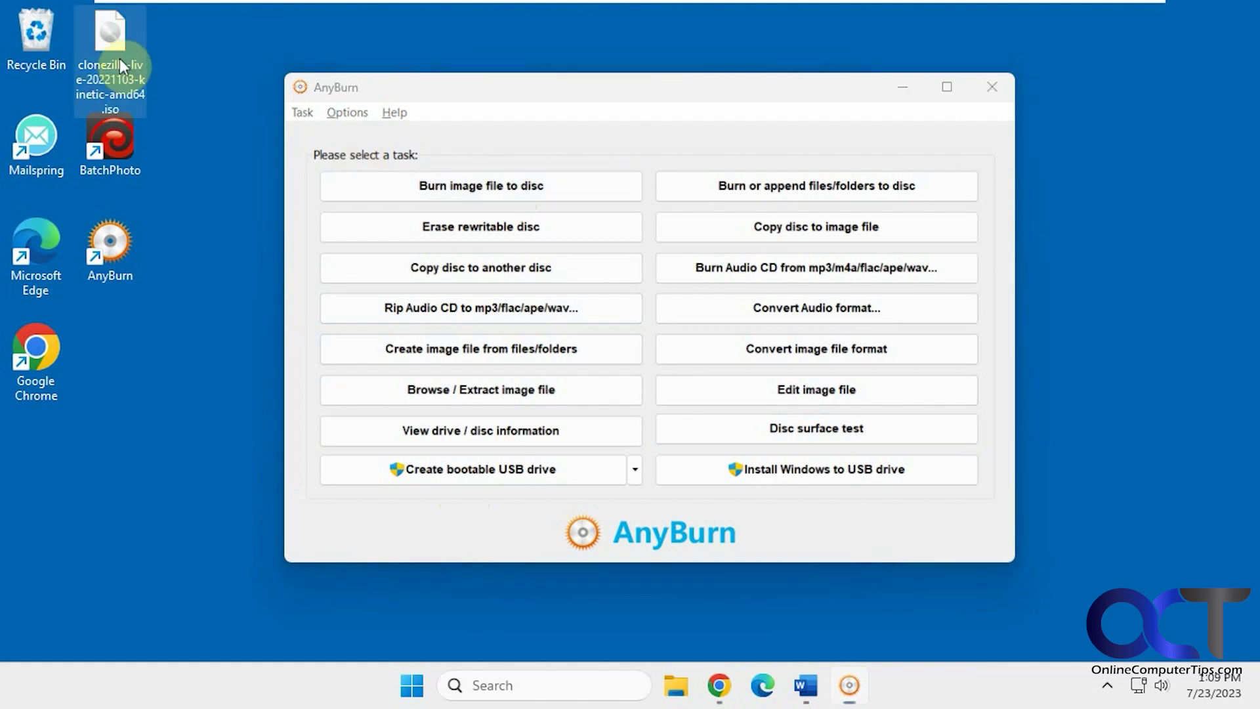
click(564, 131)
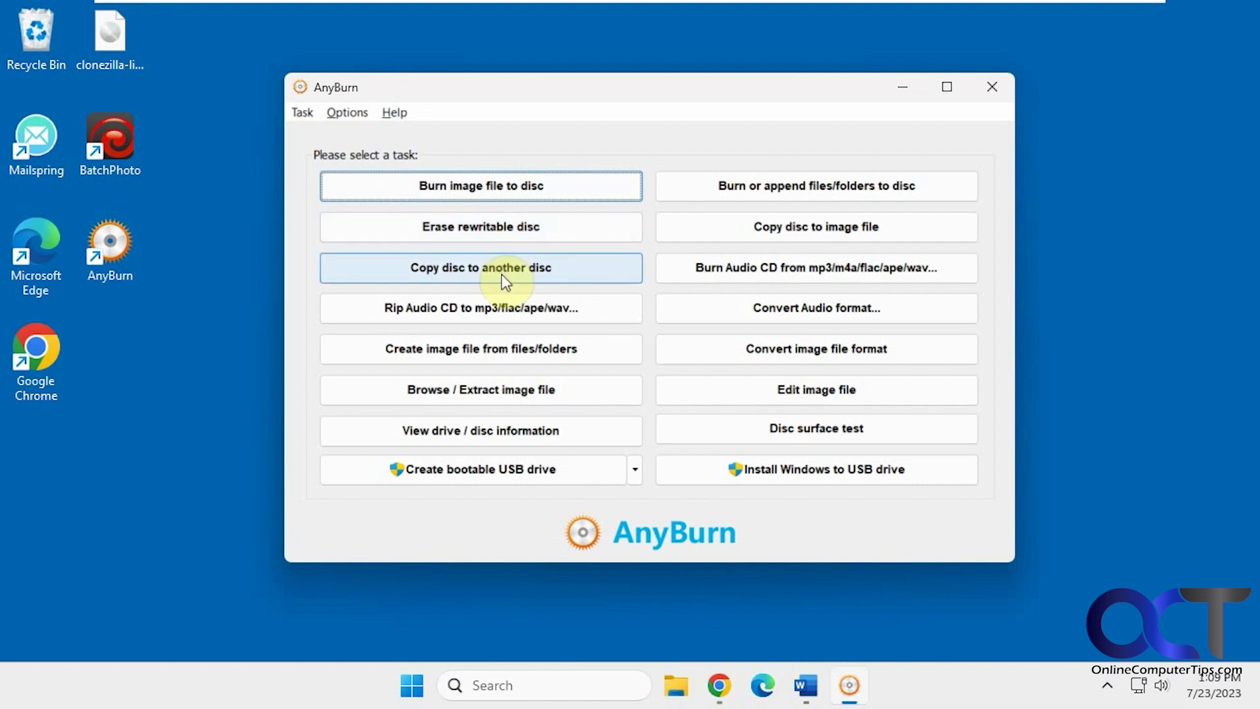
click(505, 310)
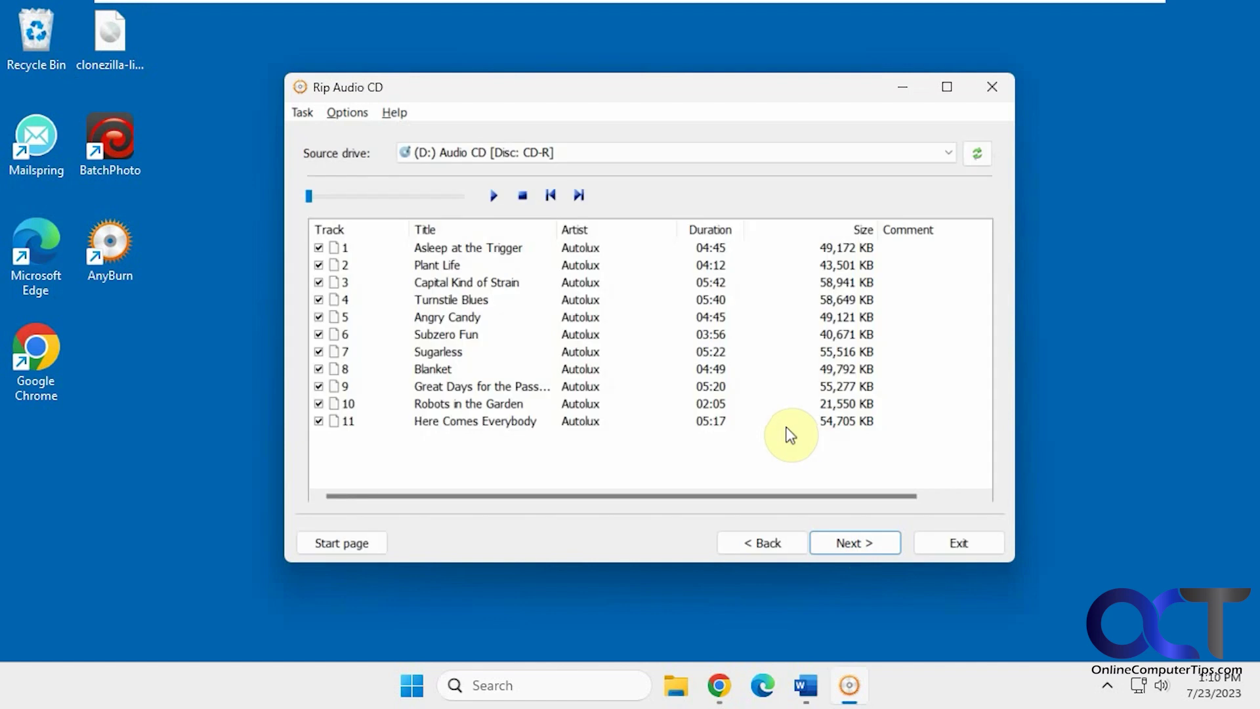
Move to the rip settings, keeping MP3 output with the CBR 128Kbps encoder preset unchanged.
click(857, 543)
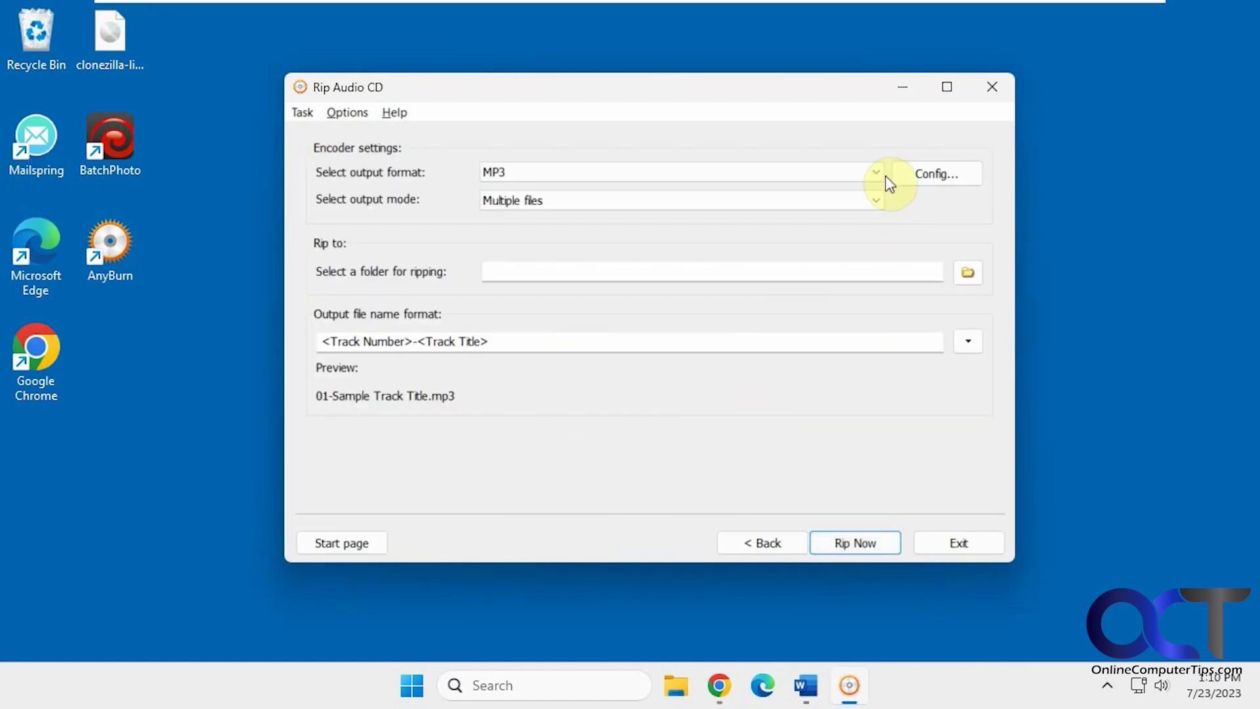
click(879, 173)
click(879, 172)
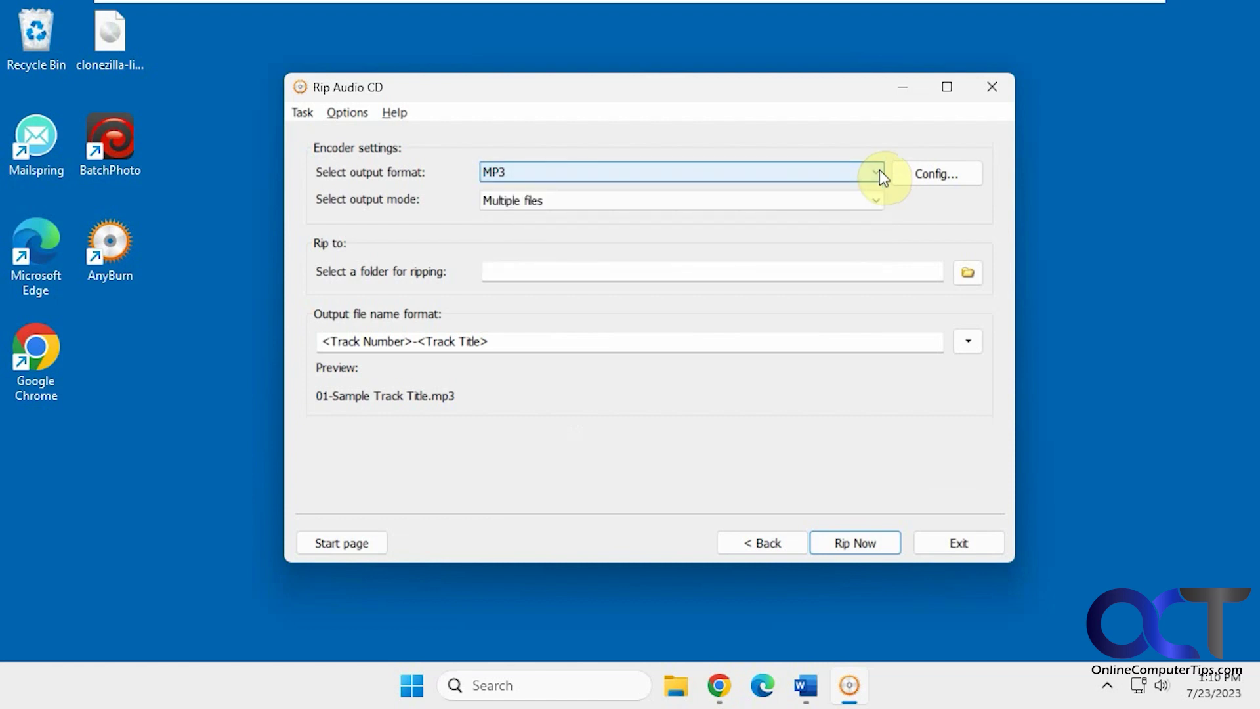
click(955, 173)
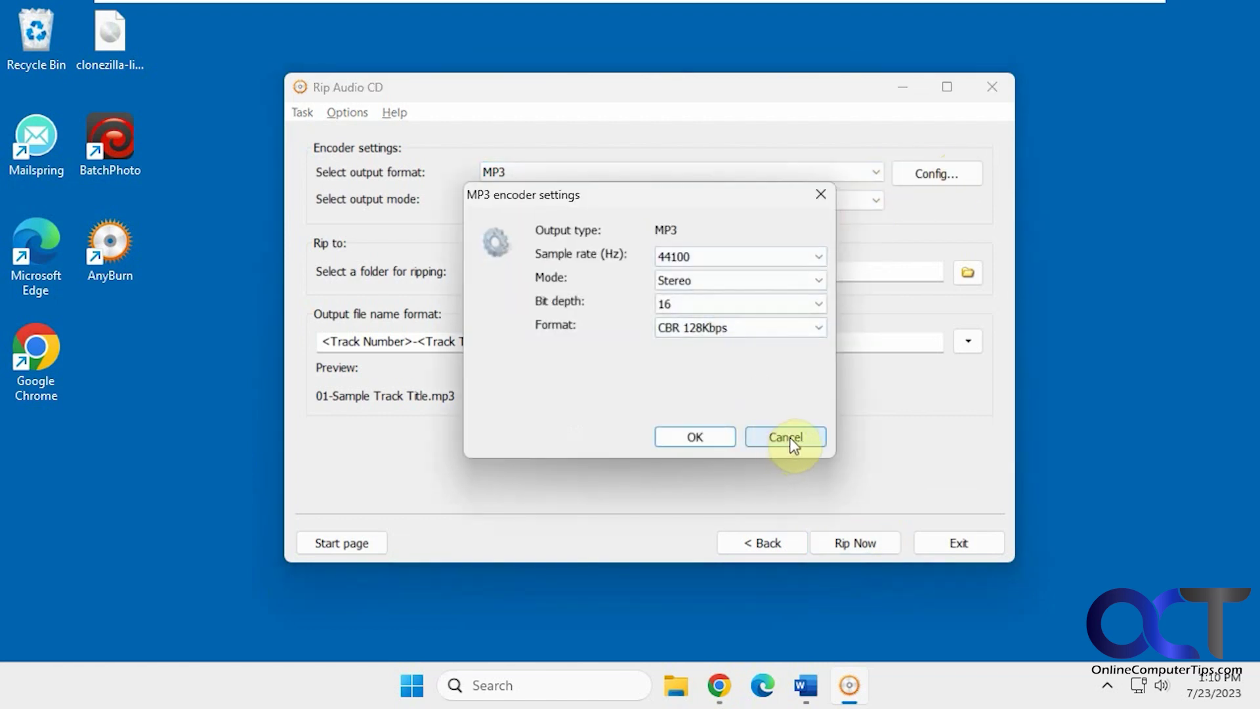
click(824, 330)
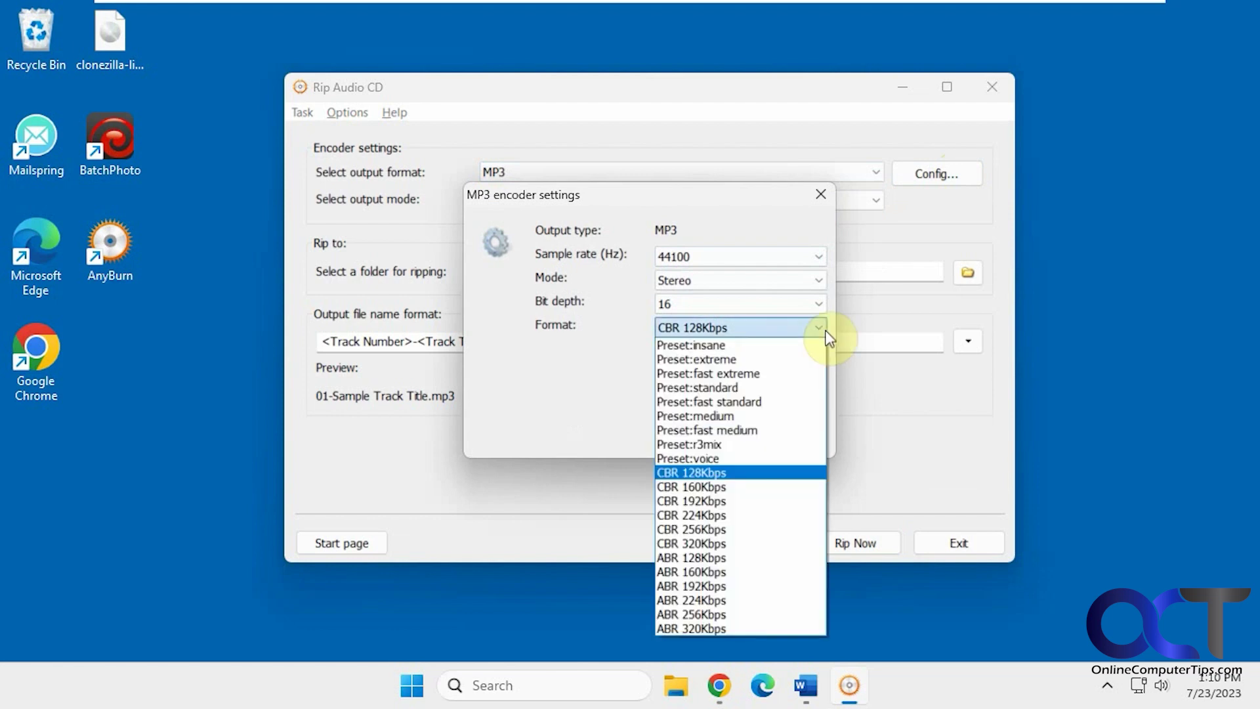
click(576, 394)
click(781, 435)
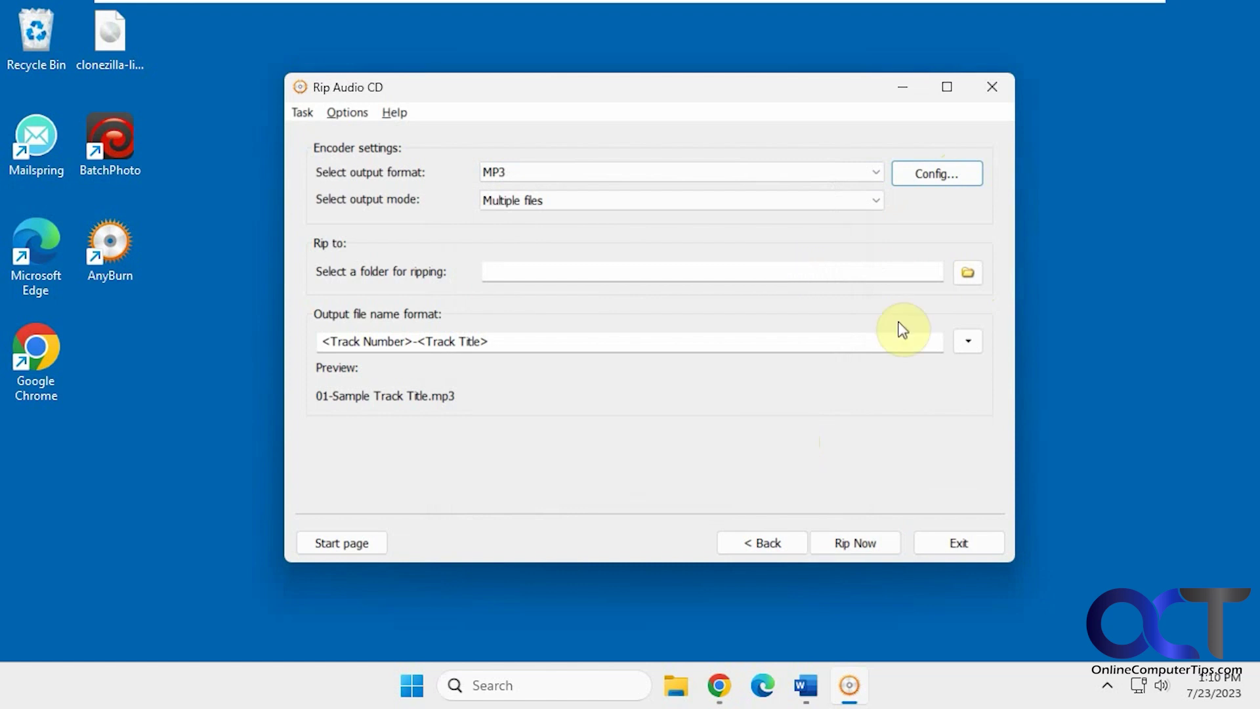
Review the file-name tag list without inserting tags, keep MP3, and return to the start page.
click(968, 341)
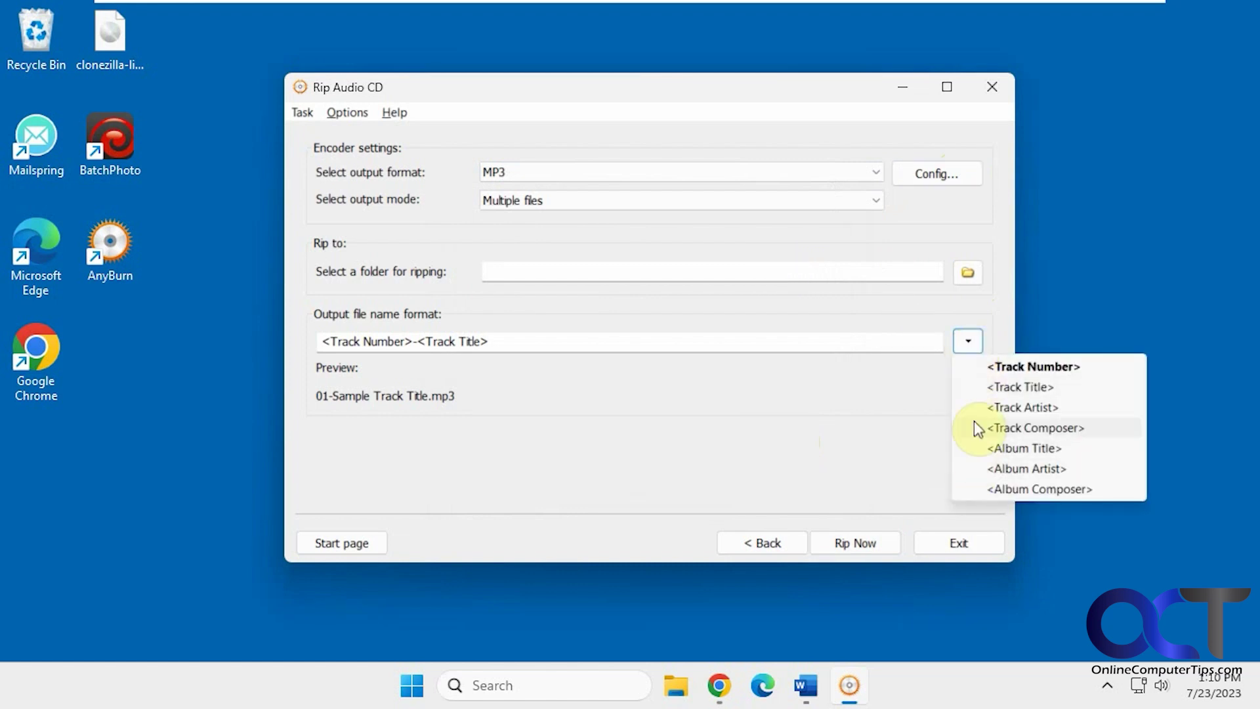
click(905, 391)
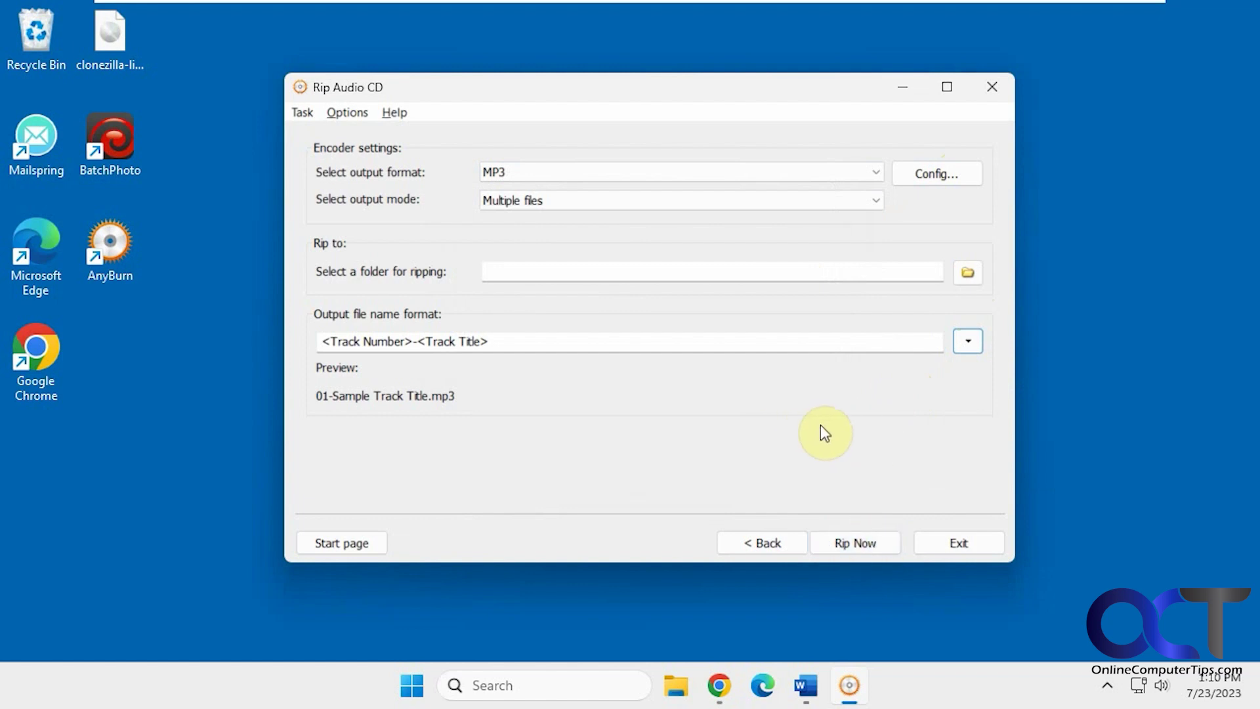
click(876, 171)
click(876, 172)
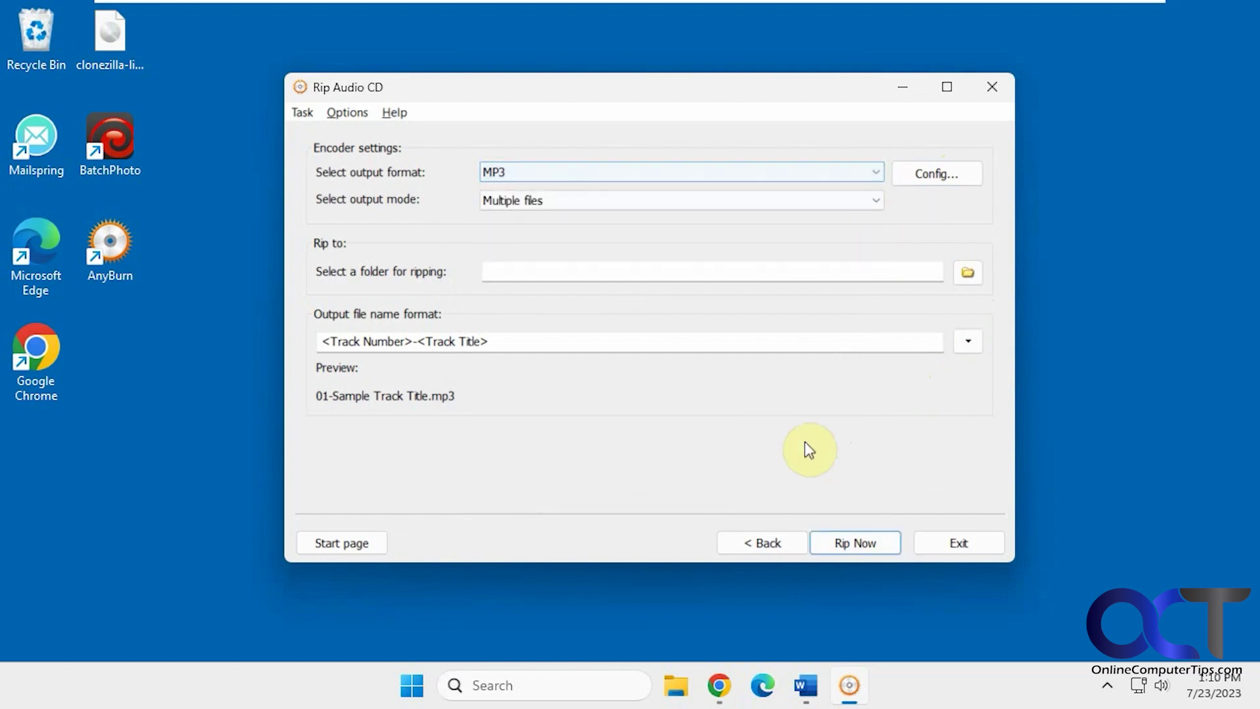
click(354, 543)
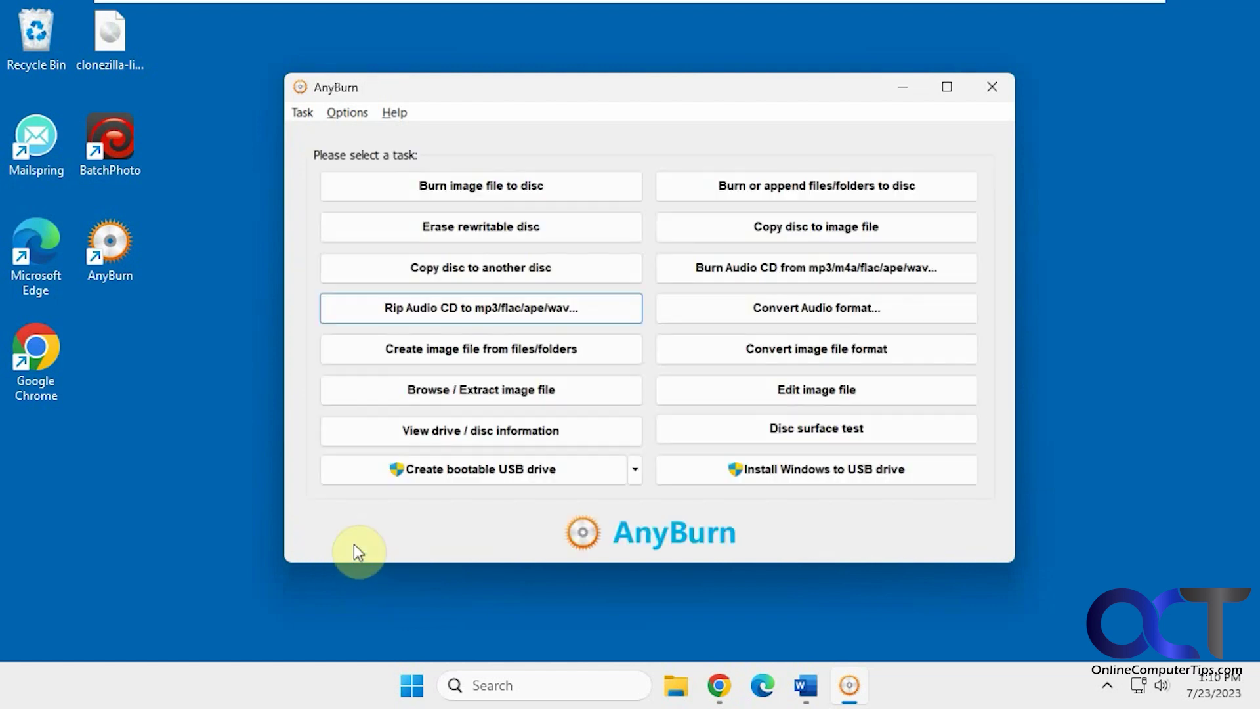
Briefly view the empty 'Create image file from files/folders' page, then go back to the task list.
click(538, 354)
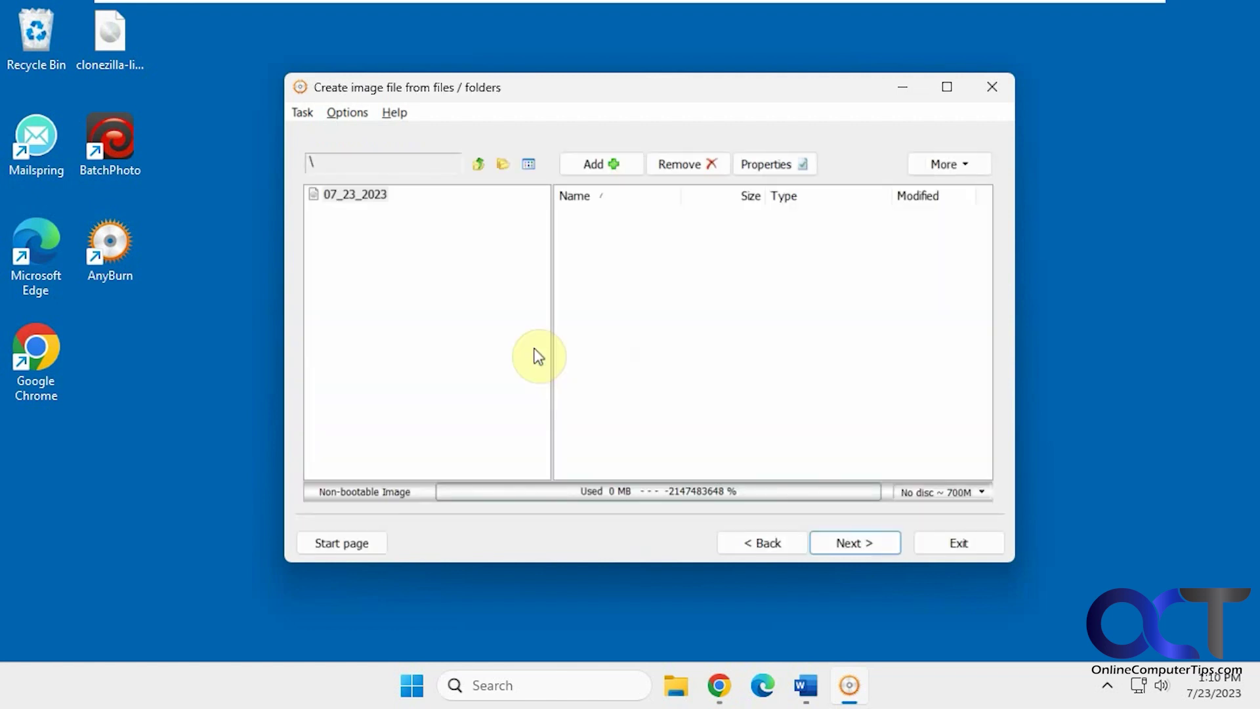
click(344, 542)
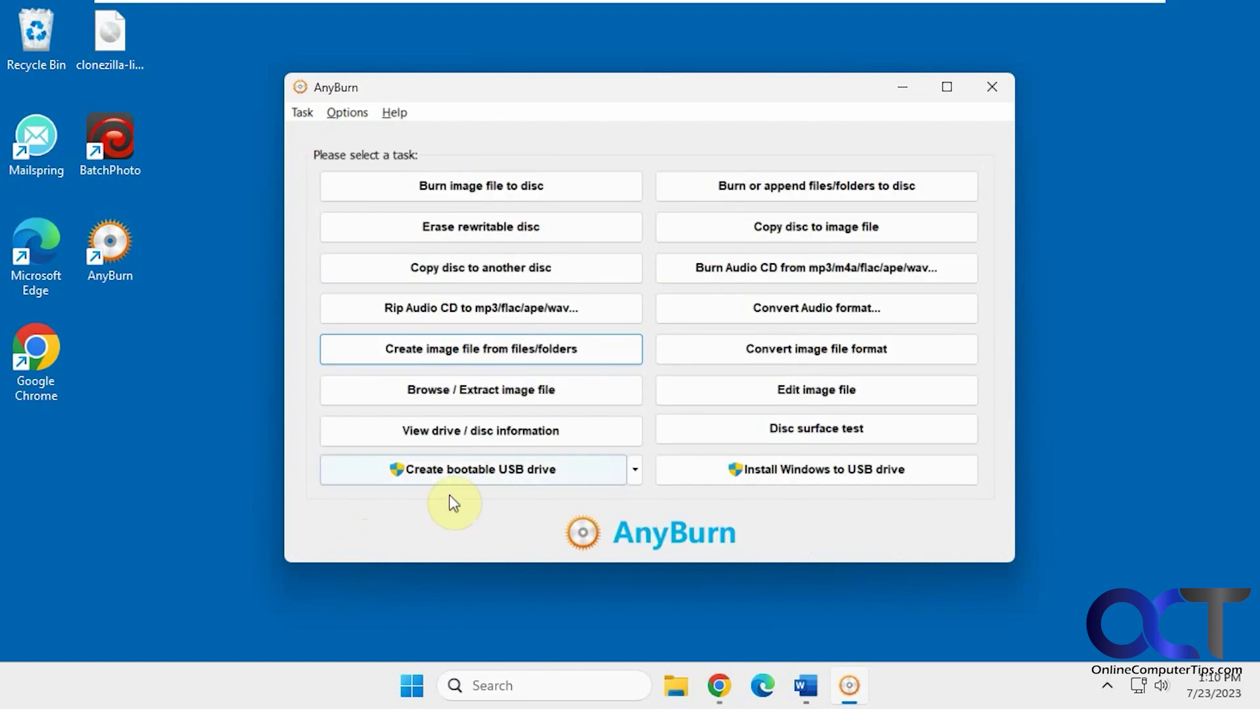
Load the clonezilla ISO in Browse / Extract image file to view its contents, then return.
click(536, 393)
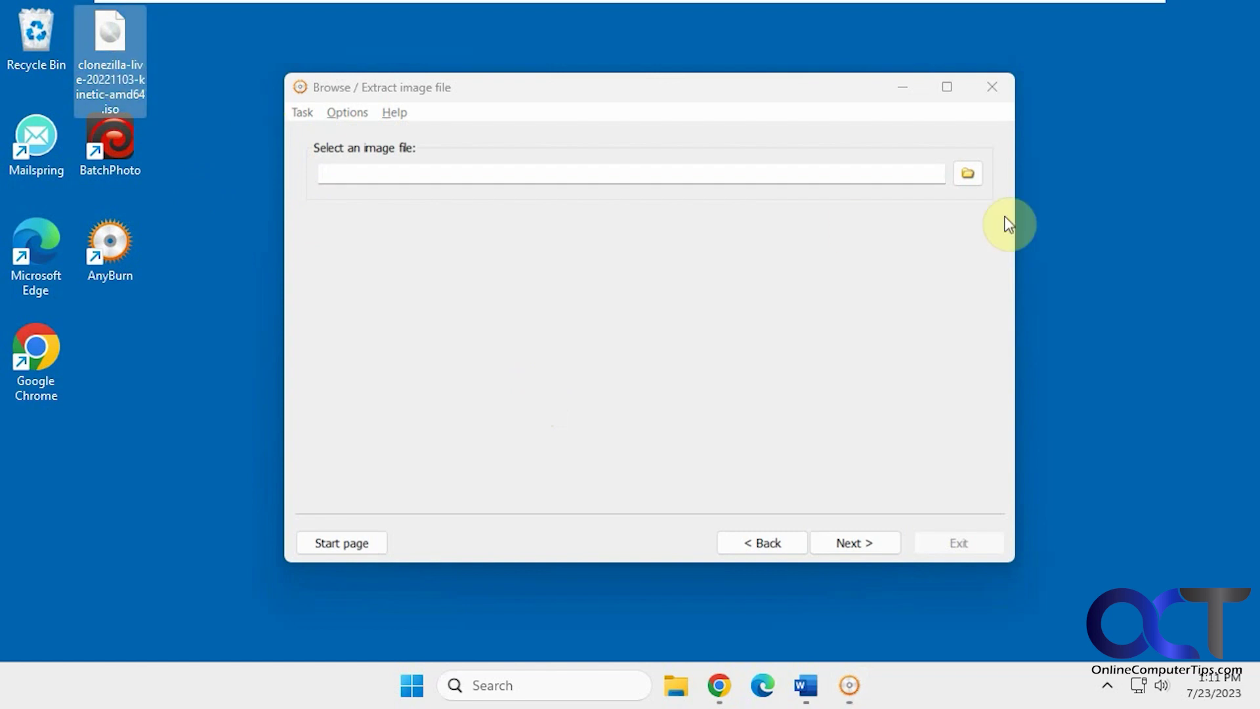
click(969, 174)
double_click(509, 266)
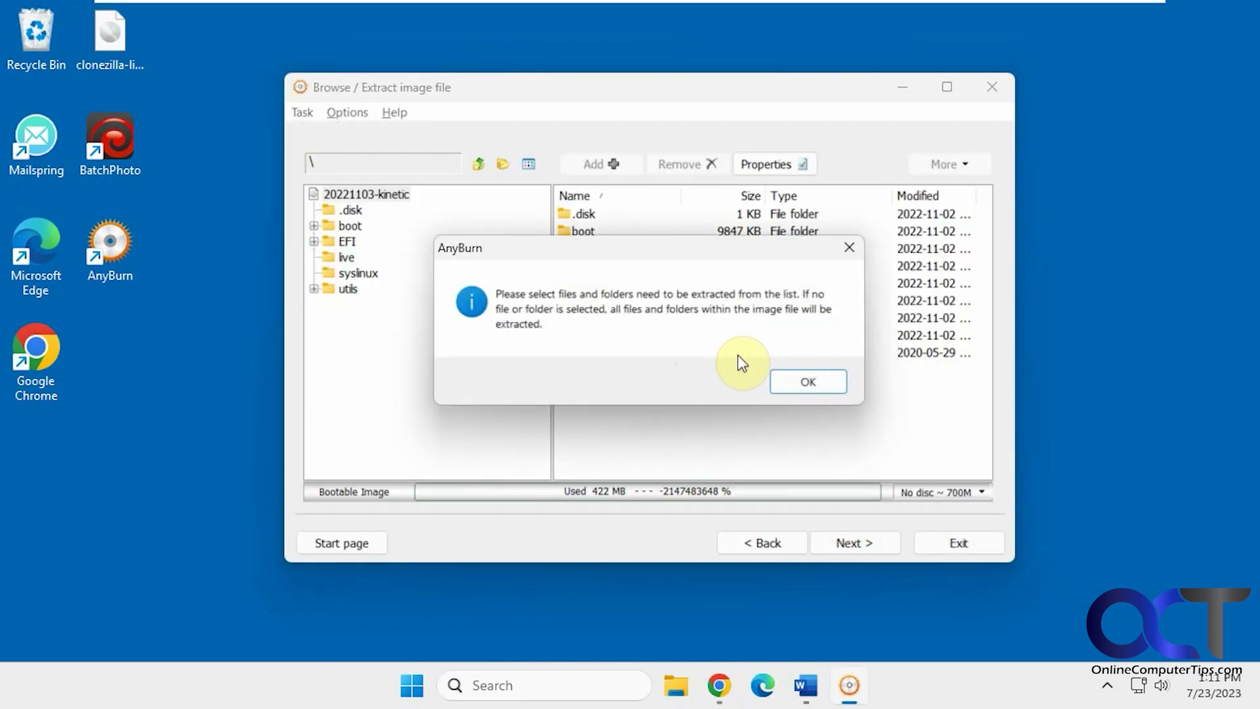
click(809, 383)
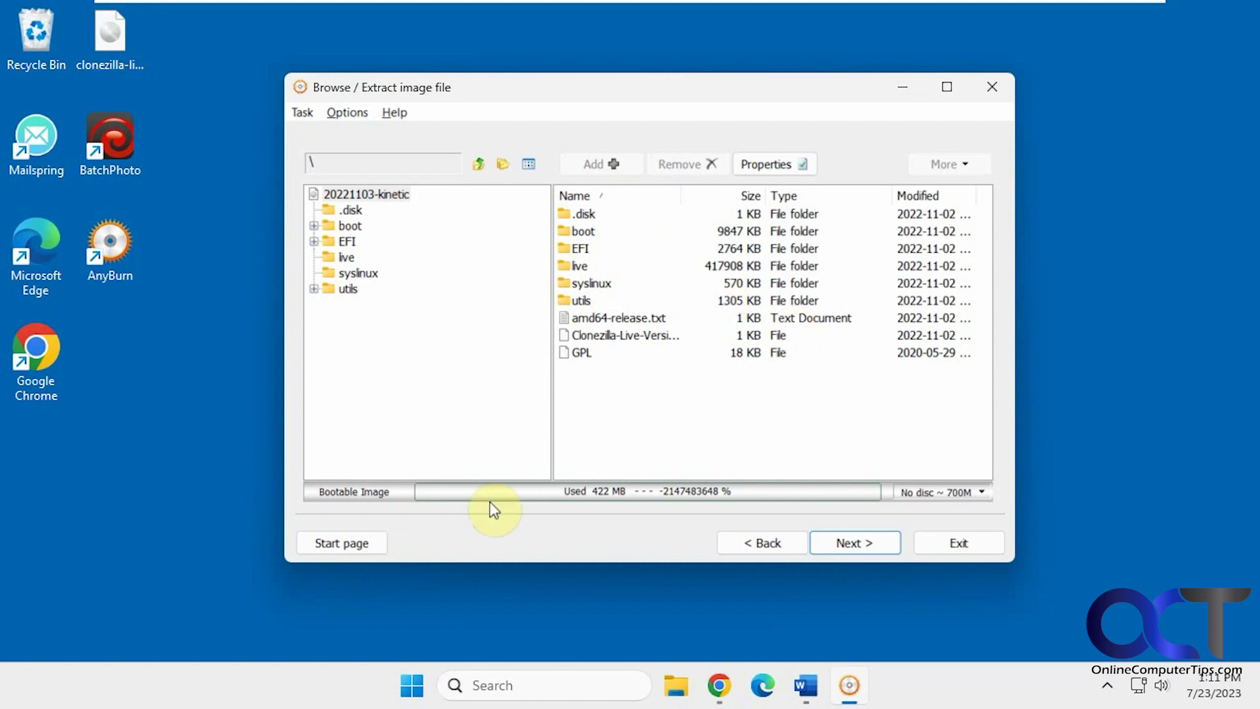
click(373, 543)
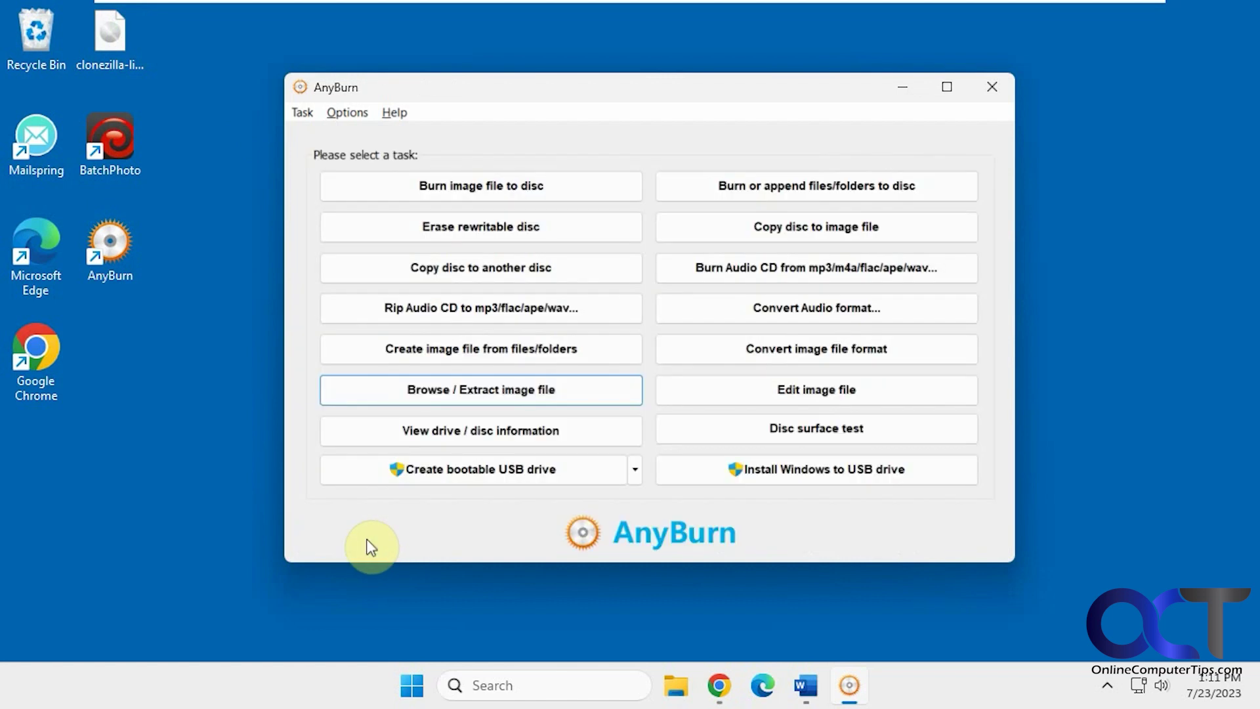
click(506, 433)
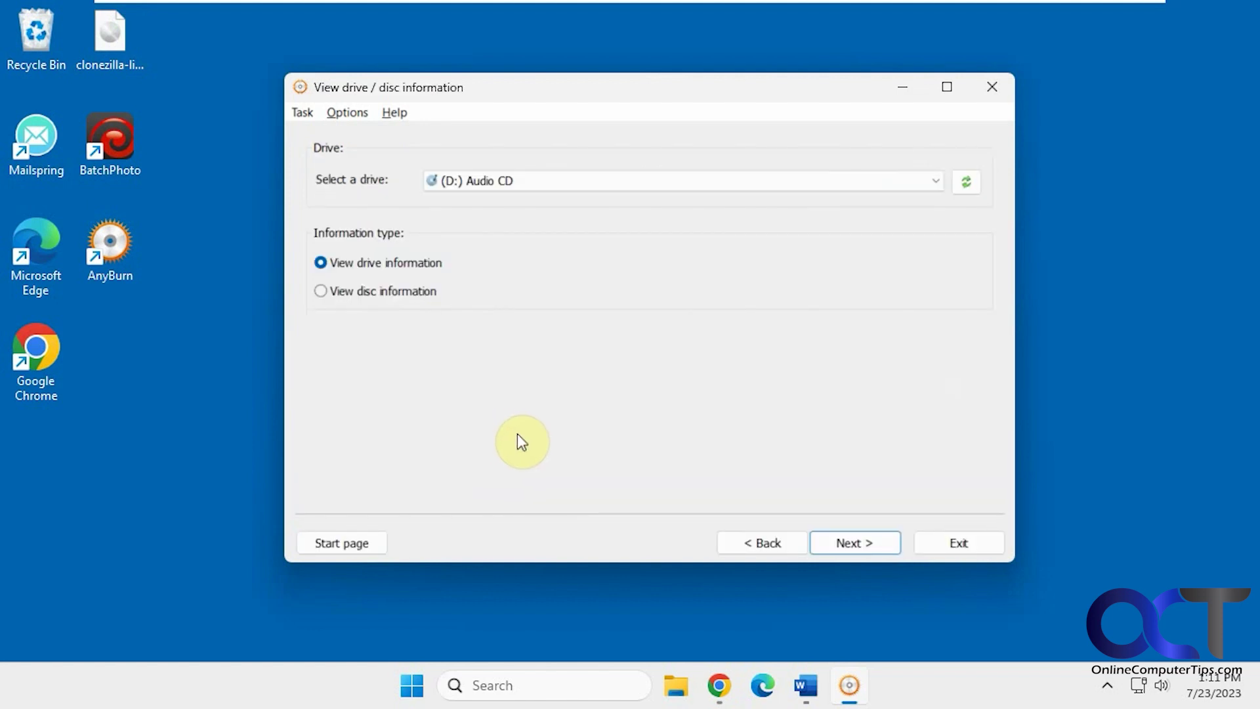
click(857, 542)
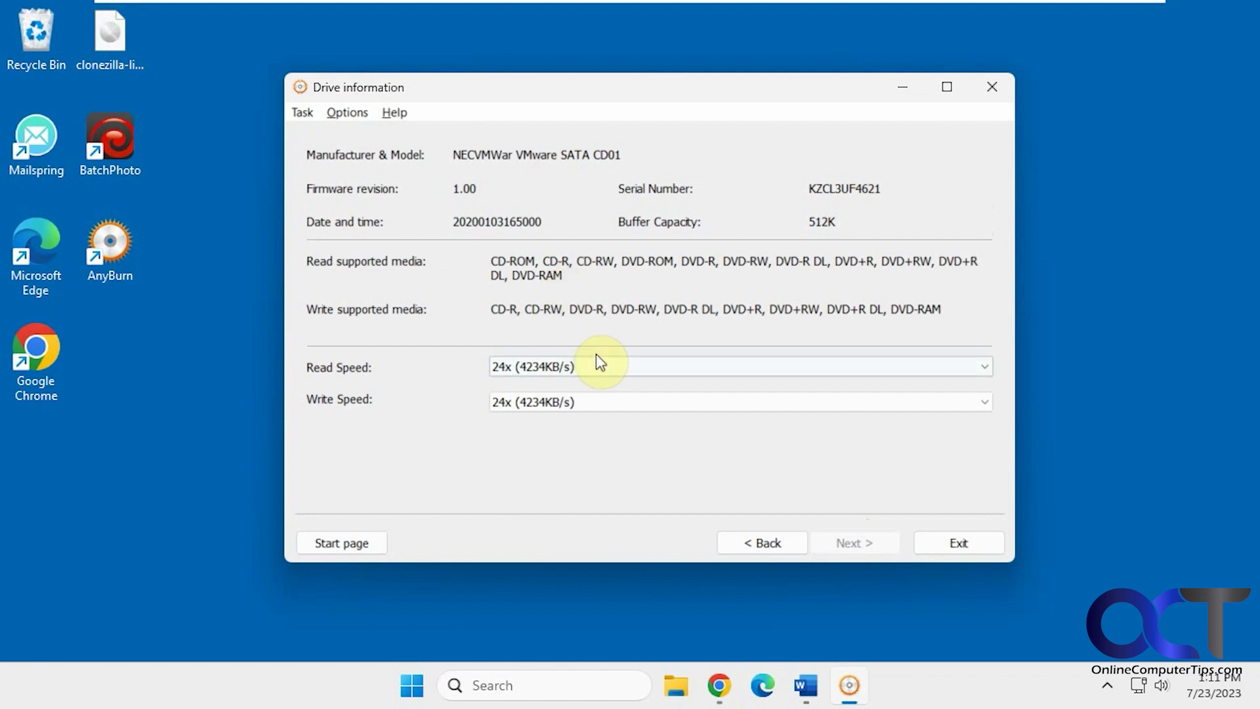
click(728, 540)
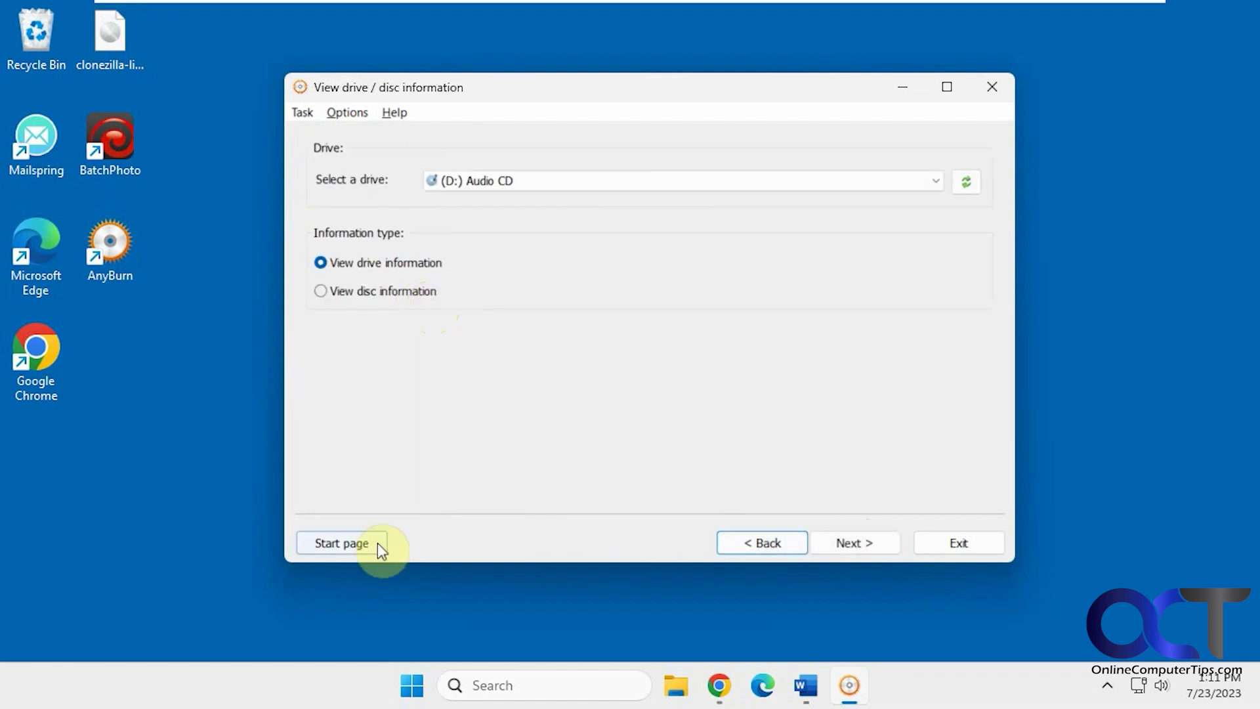
click(350, 542)
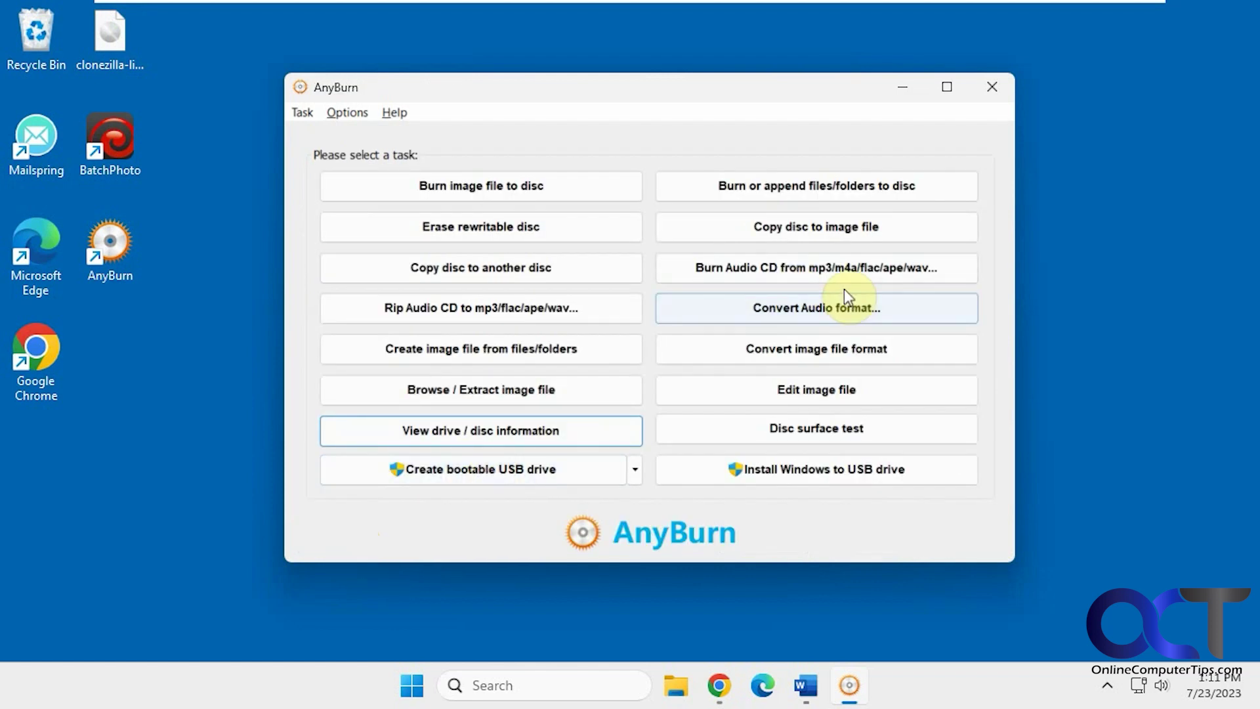
Try appending to the finalized CD, then switch to copying the D: Audio CD to Audio CD.bin.
click(864, 182)
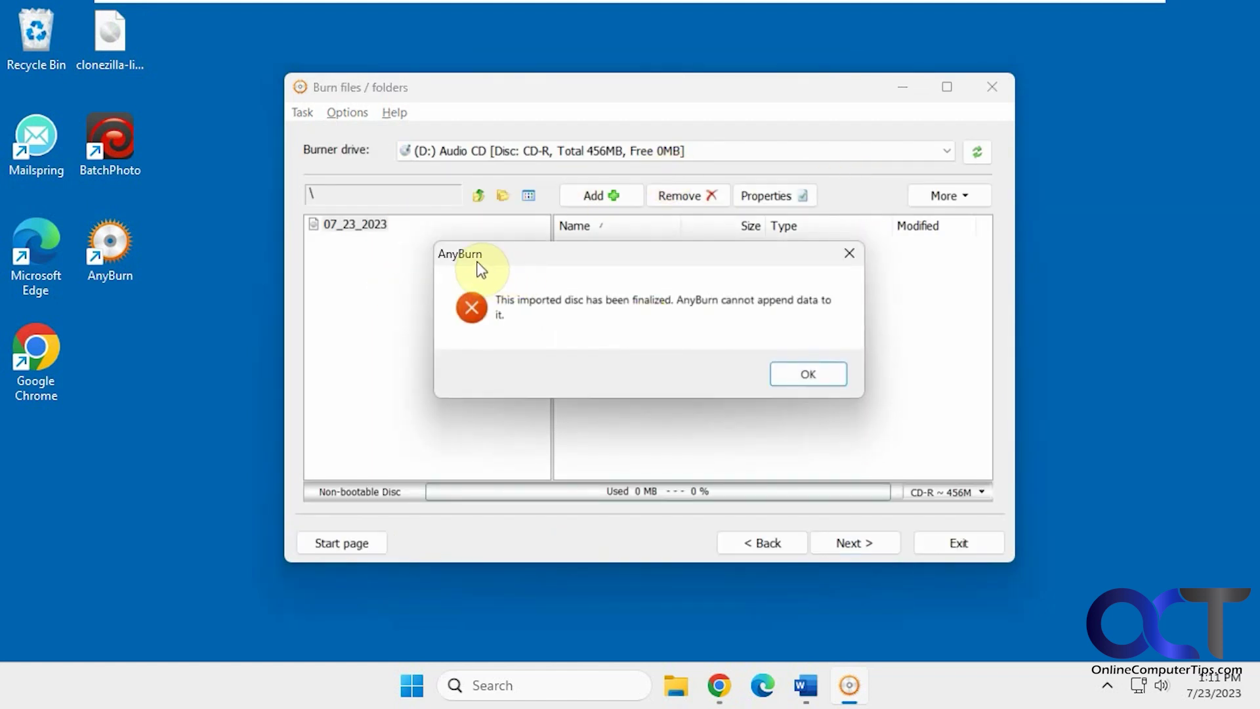
click(804, 374)
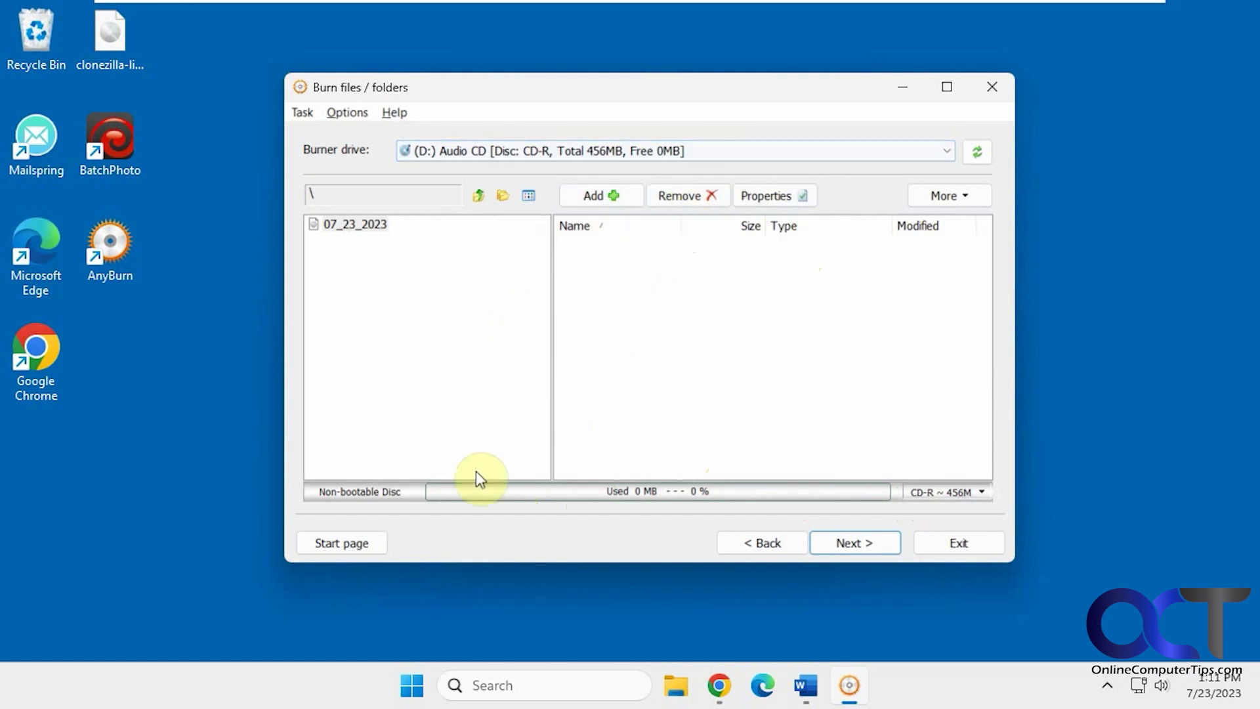
click(370, 543)
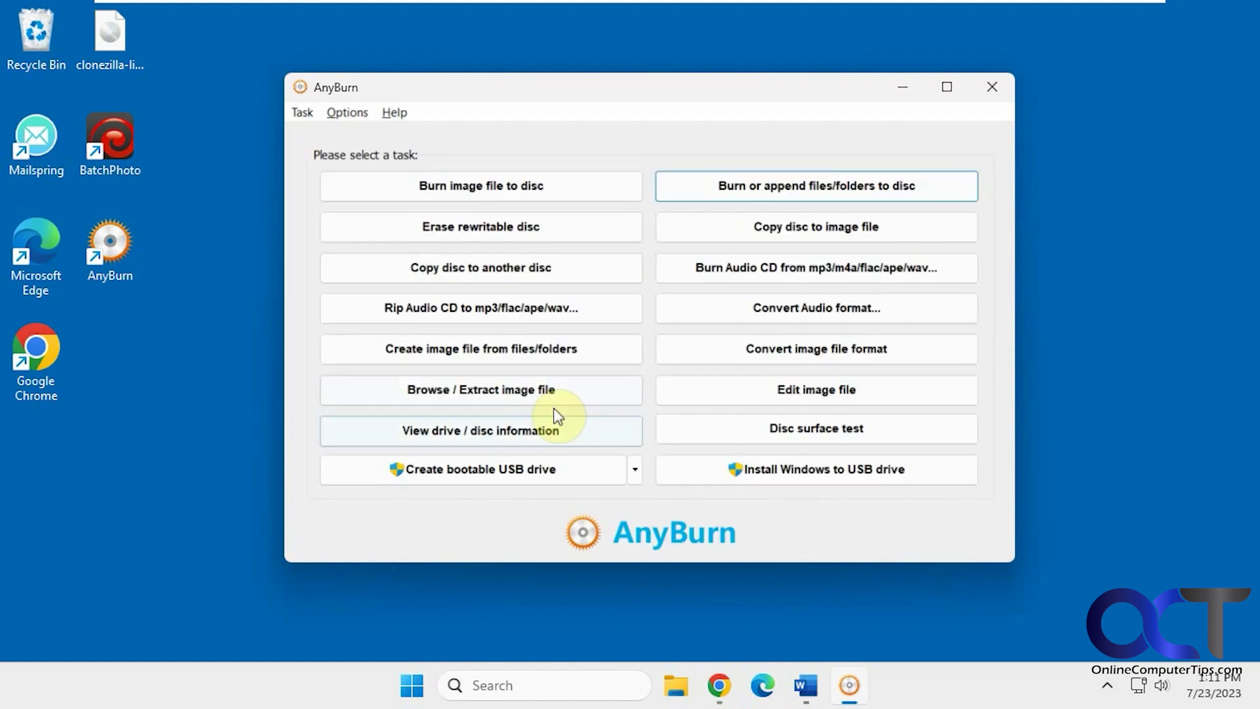
click(835, 236)
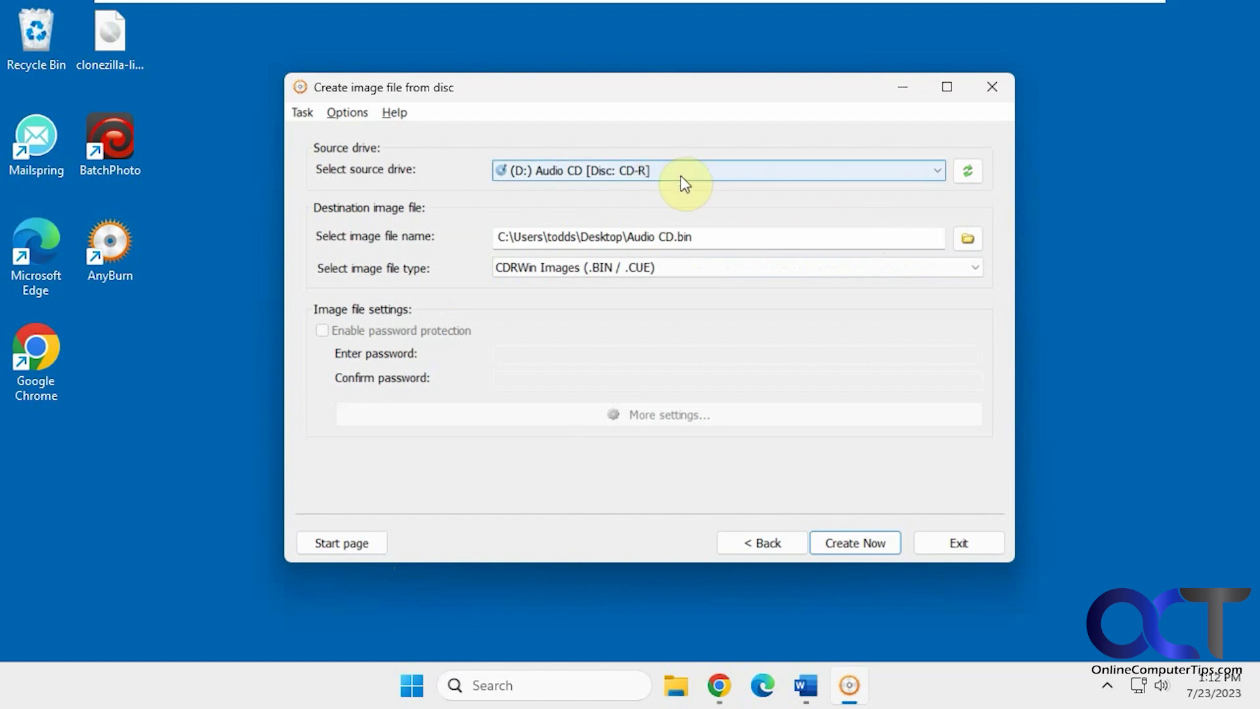
Check the image format list unchanged, then open Burn Audio CD with its empty track list.
click(982, 272)
click(982, 273)
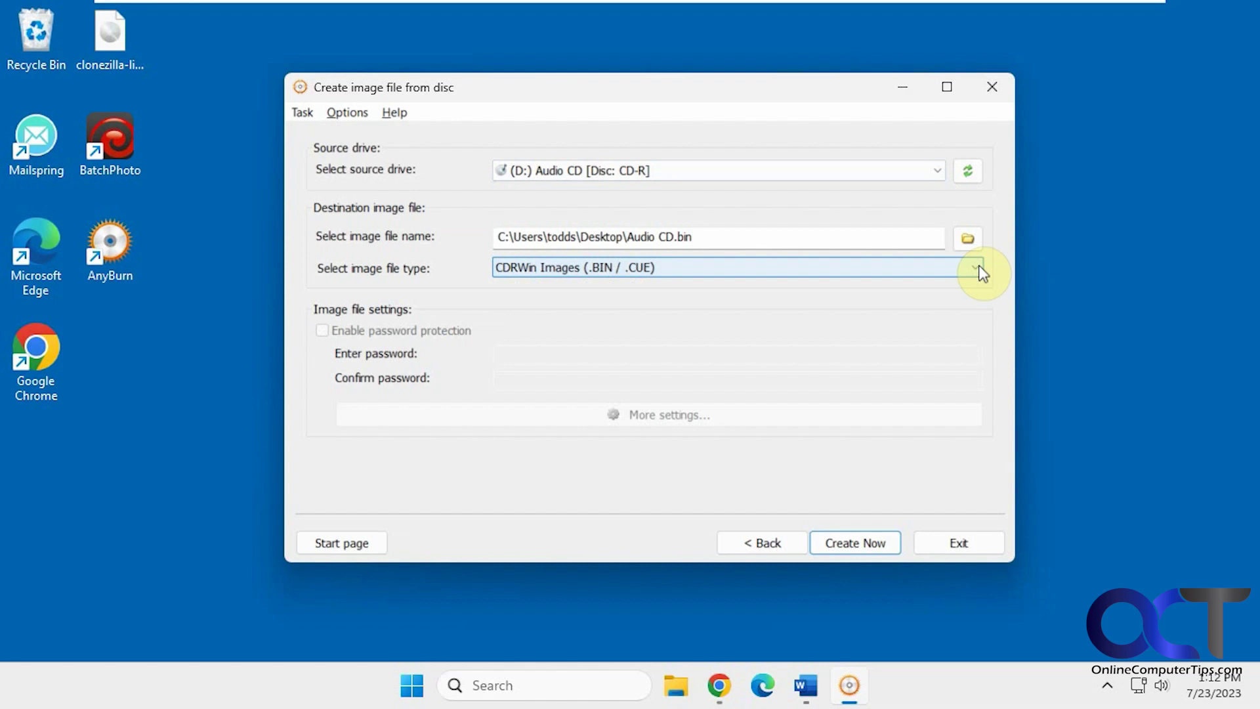
click(364, 543)
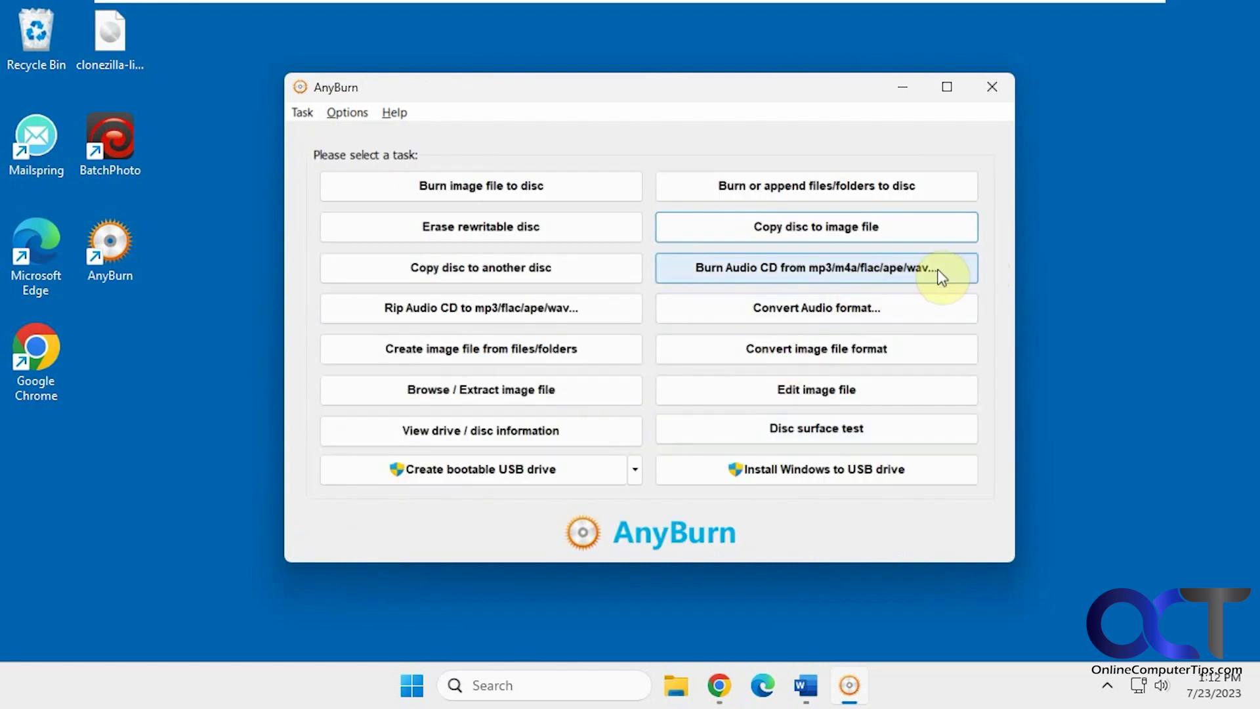
click(870, 270)
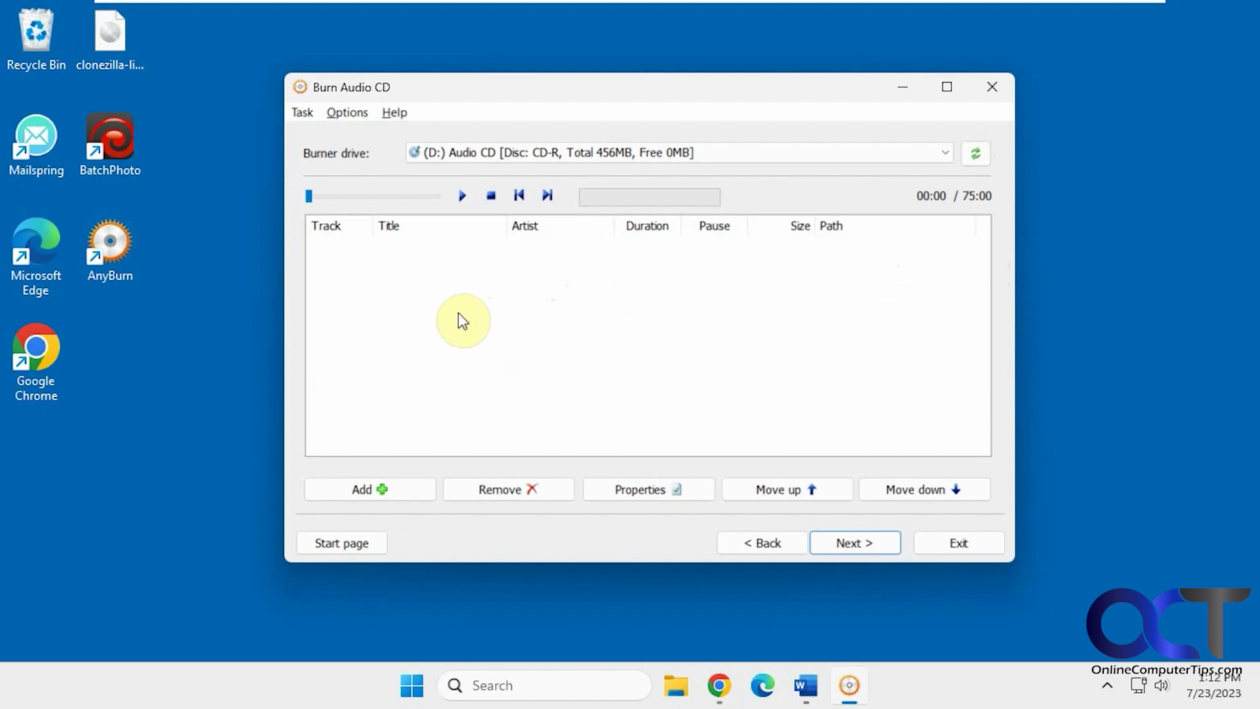
Try Convert Audio format, dismiss the AnyBurn Pro upgrade notice, and return to the task list.
click(357, 546)
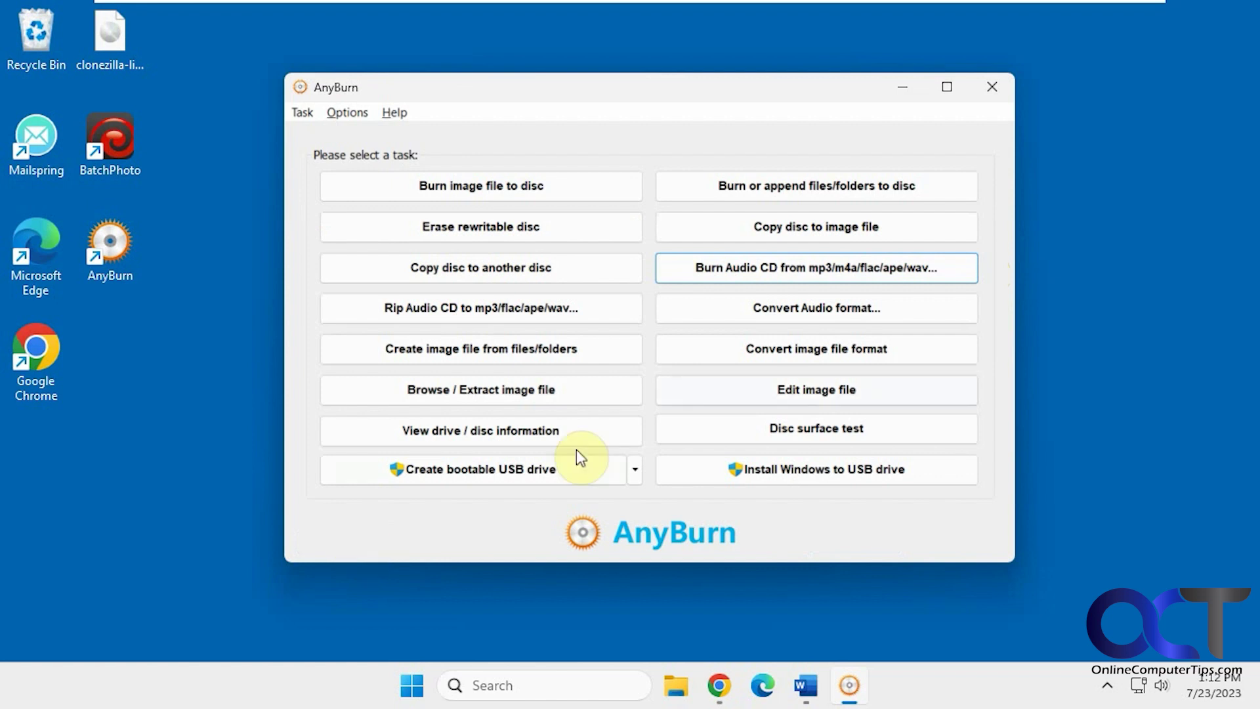
click(855, 308)
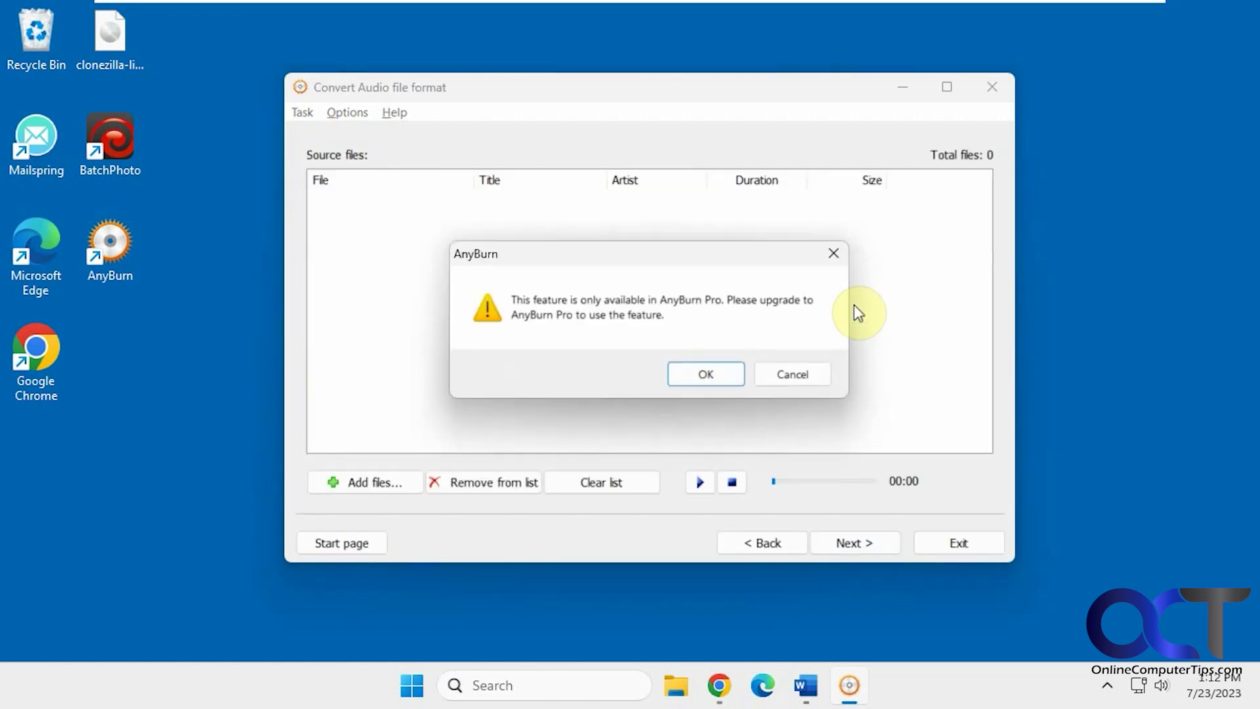
click(788, 371)
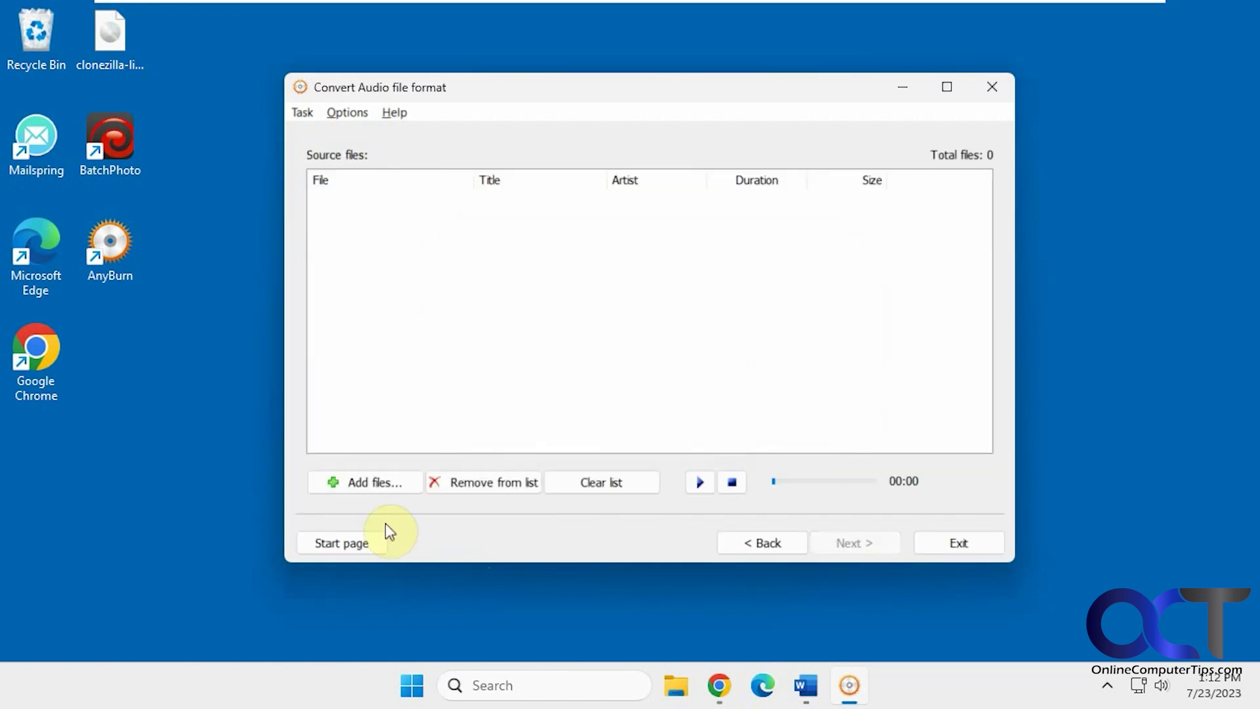
click(364, 544)
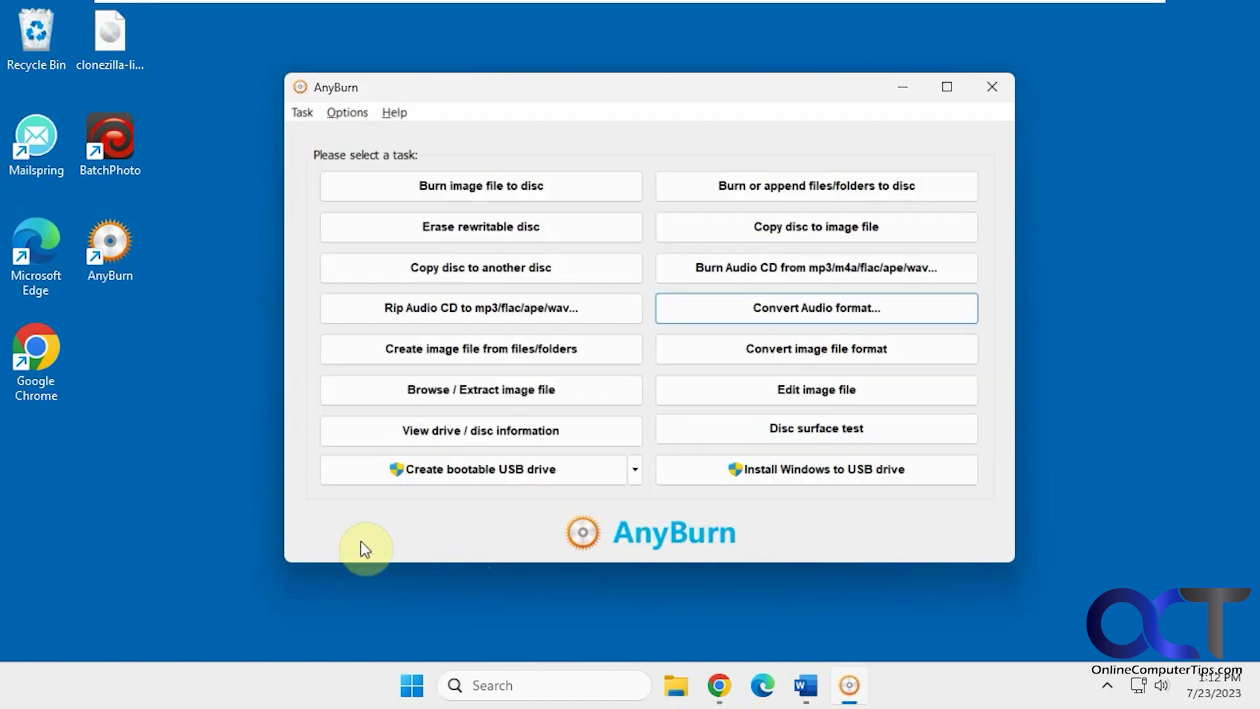
Set the clonezilla ISO to convert to a Direct Access Archive (.DAA) image, then return to the task list.
click(864, 353)
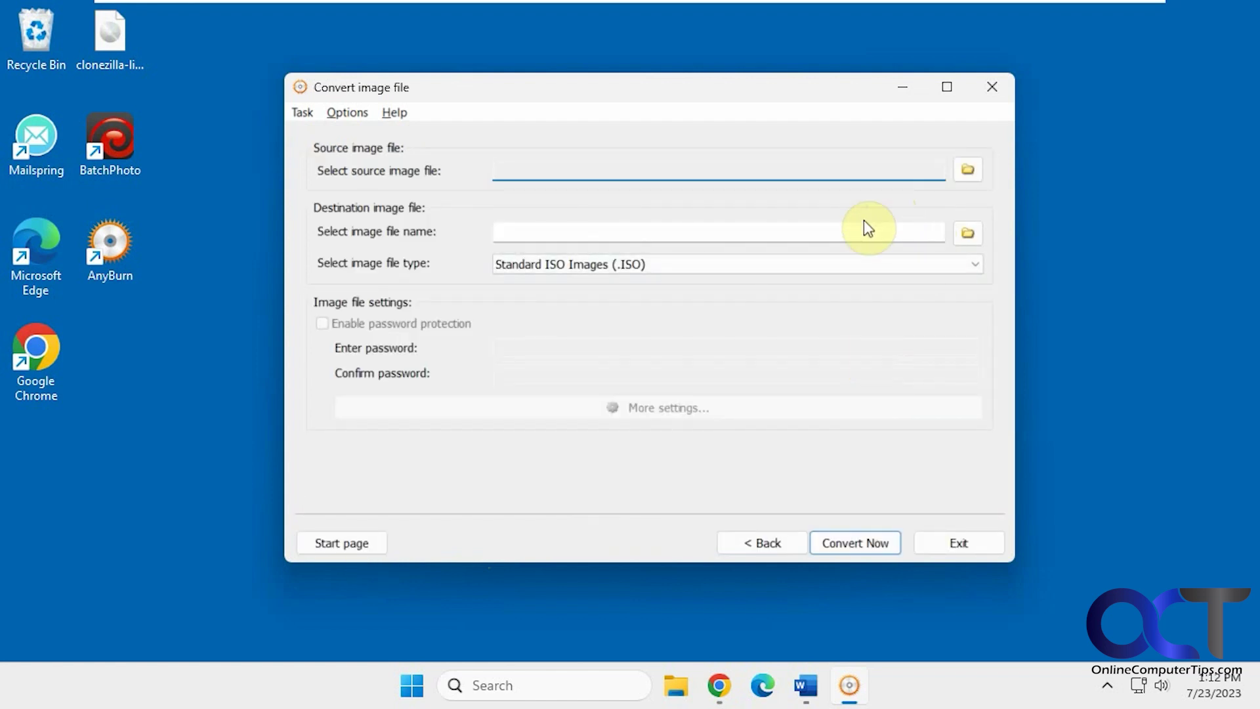
click(966, 168)
double_click(501, 273)
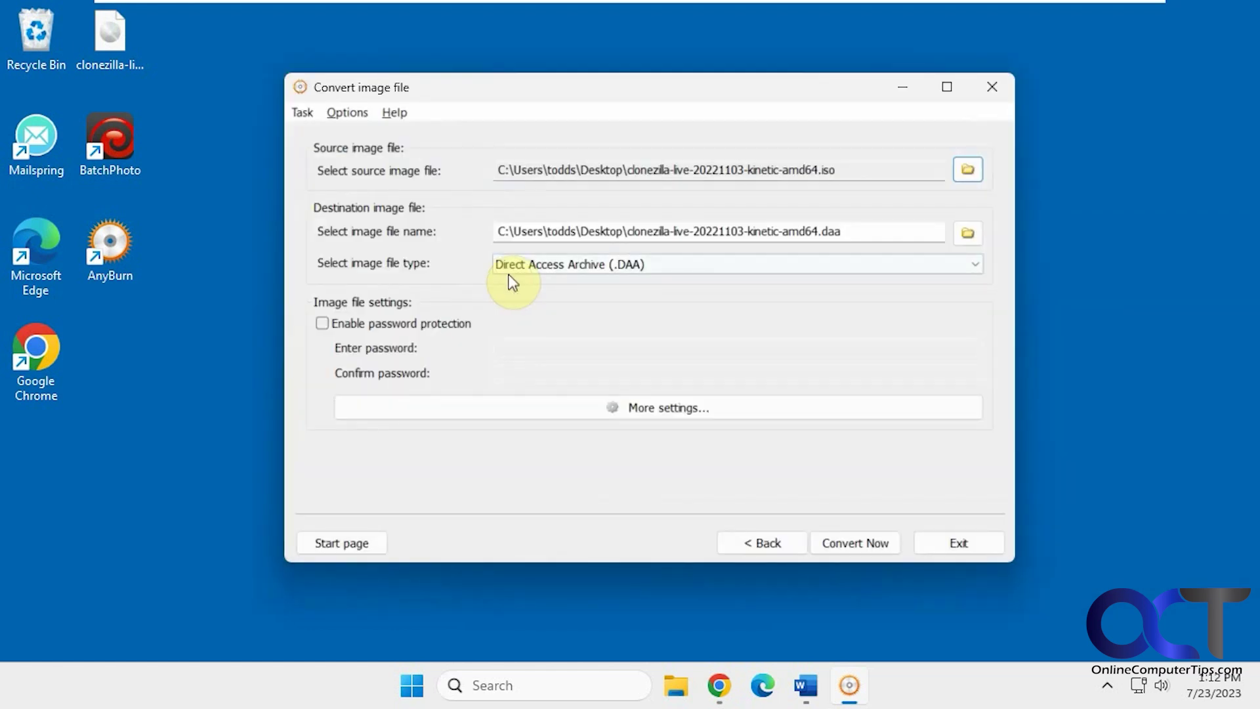
click(934, 263)
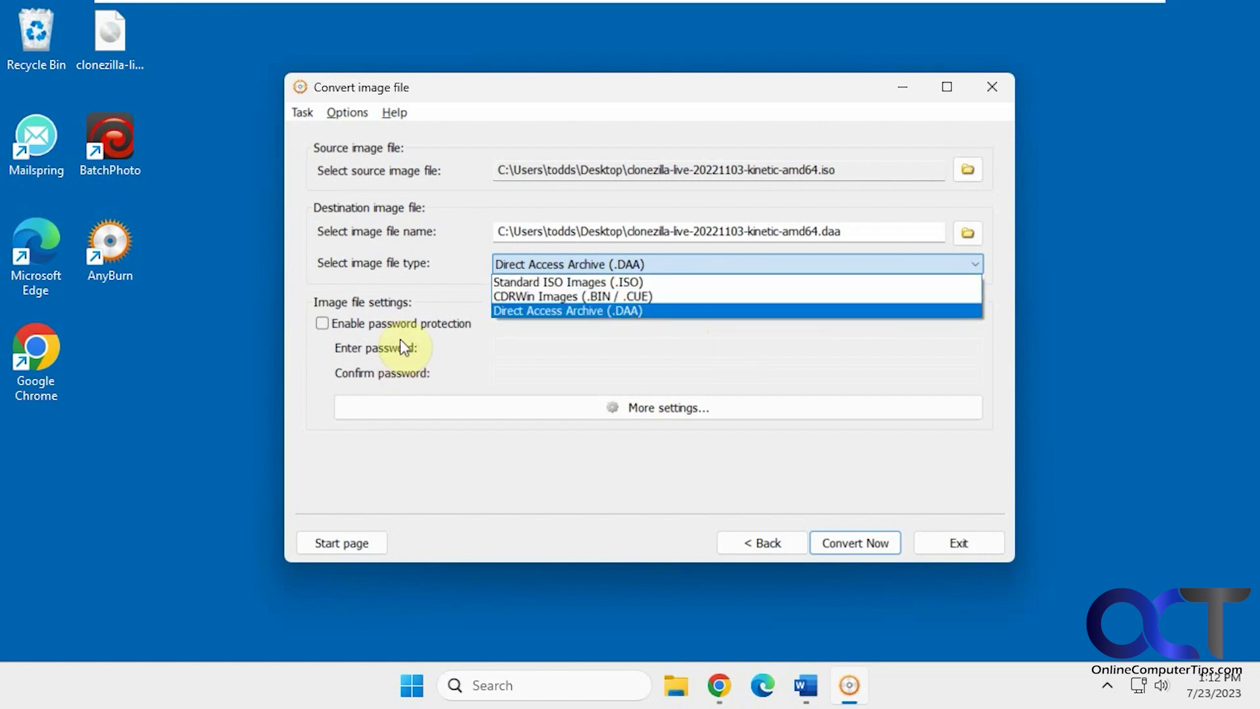
click(354, 545)
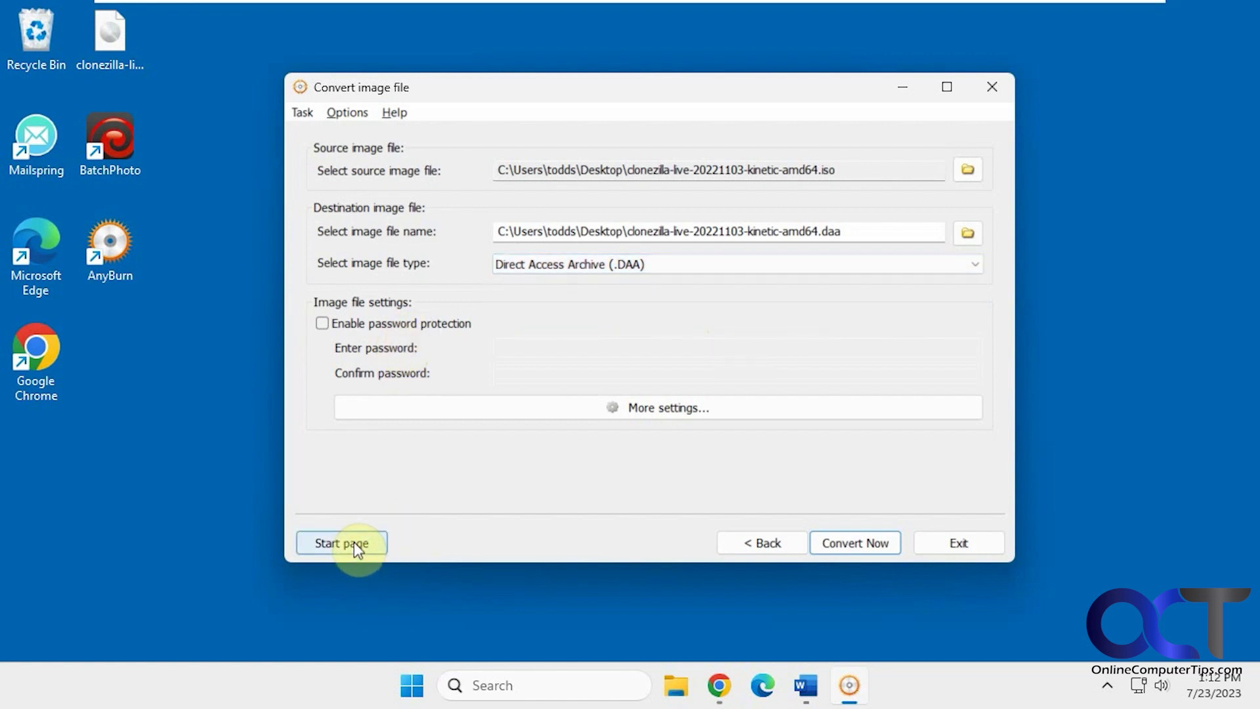
click(352, 541)
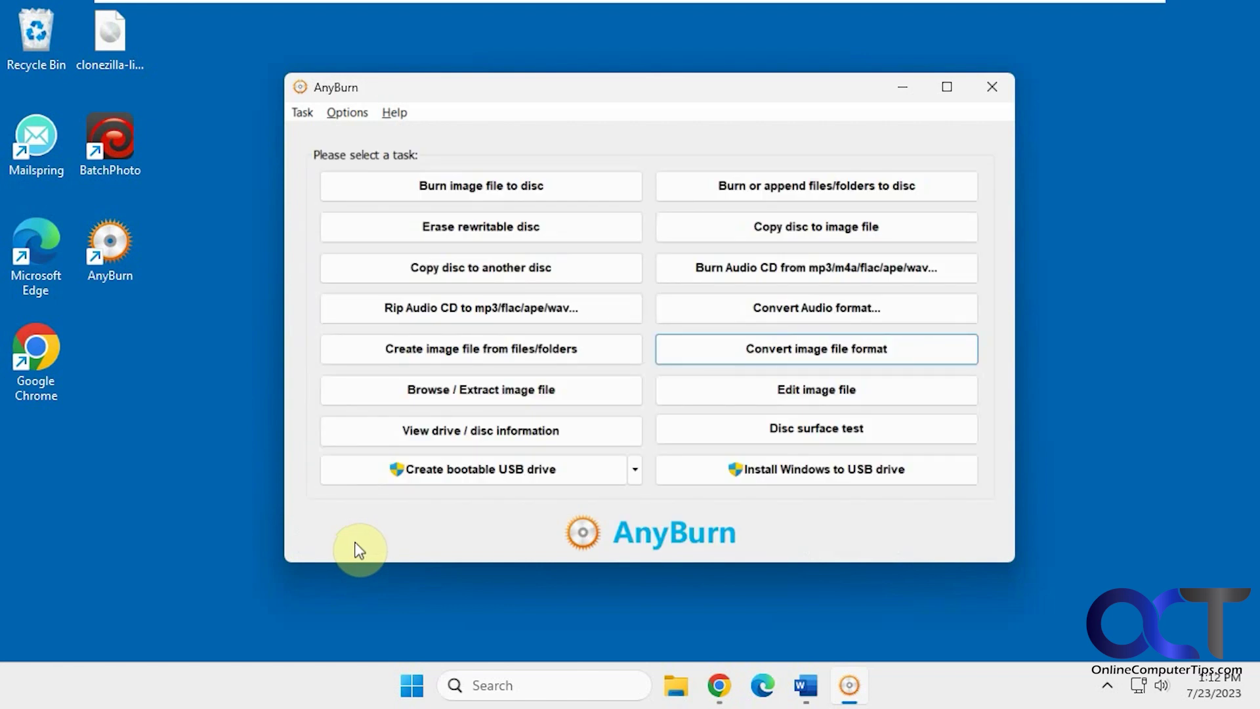
Load the clonezilla ISO in Edit image file to browse its folders and files, then return to the task list.
click(813, 402)
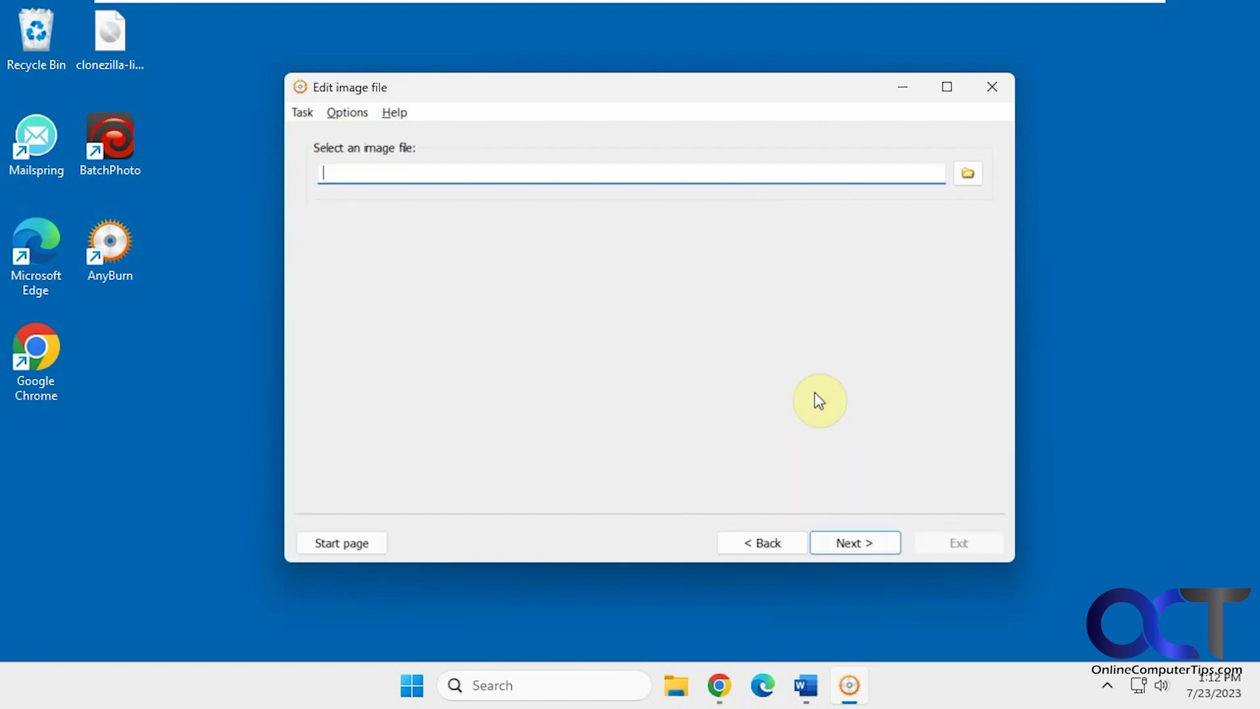
click(963, 173)
double_click(507, 276)
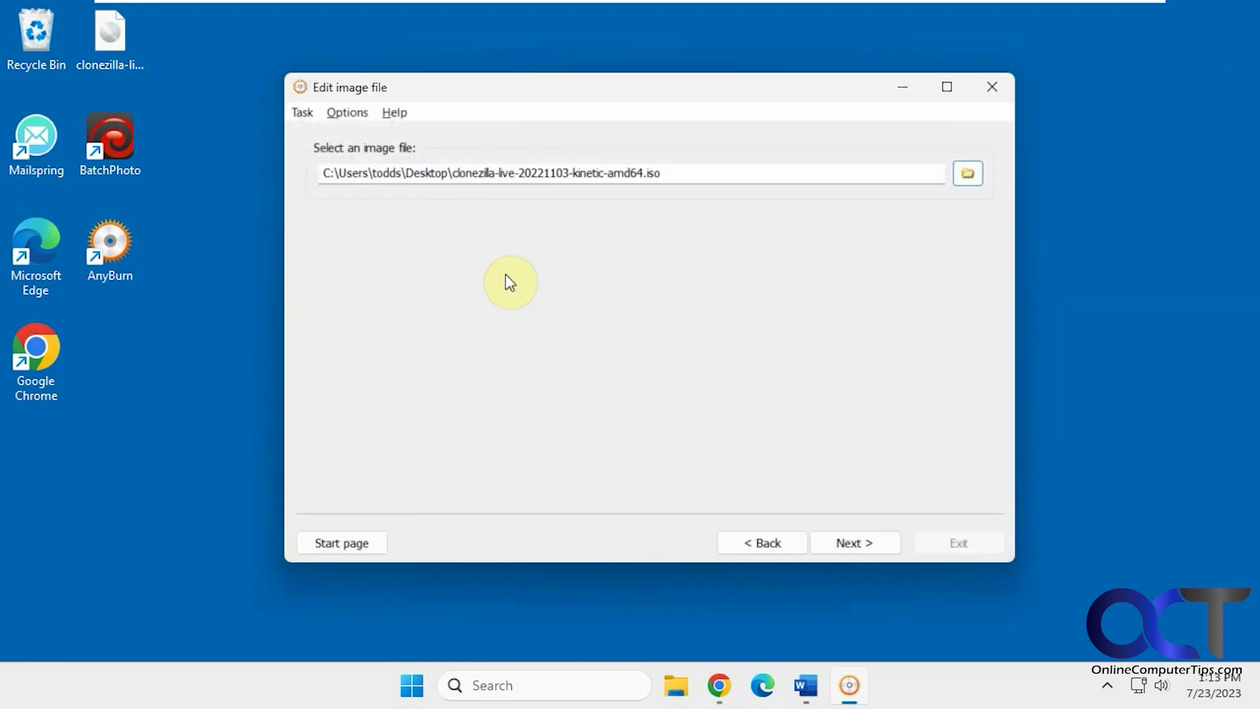
click(853, 542)
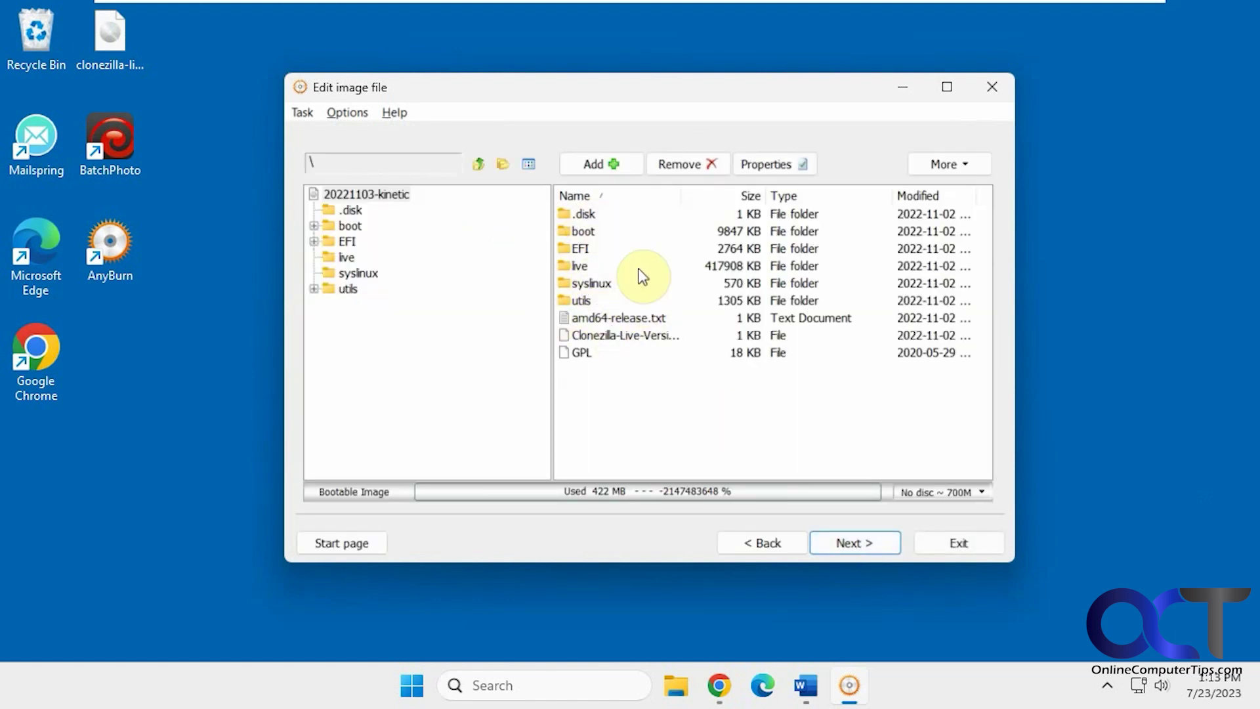
click(346, 546)
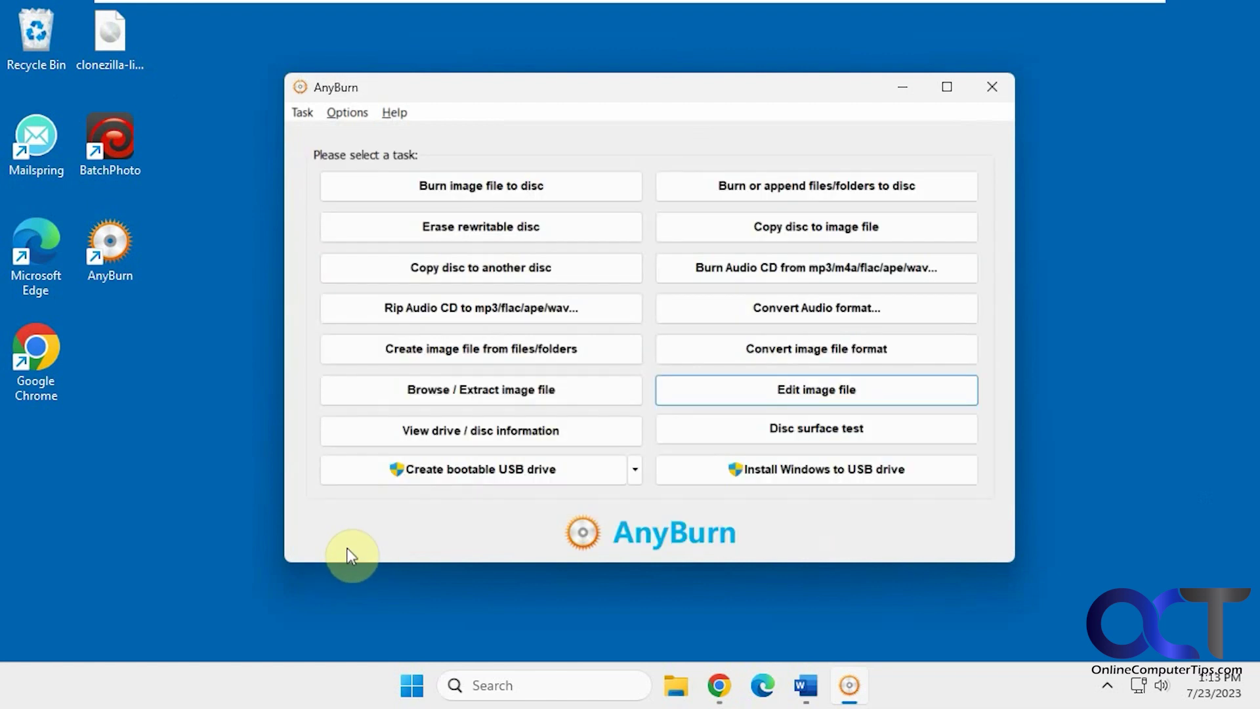
click(827, 433)
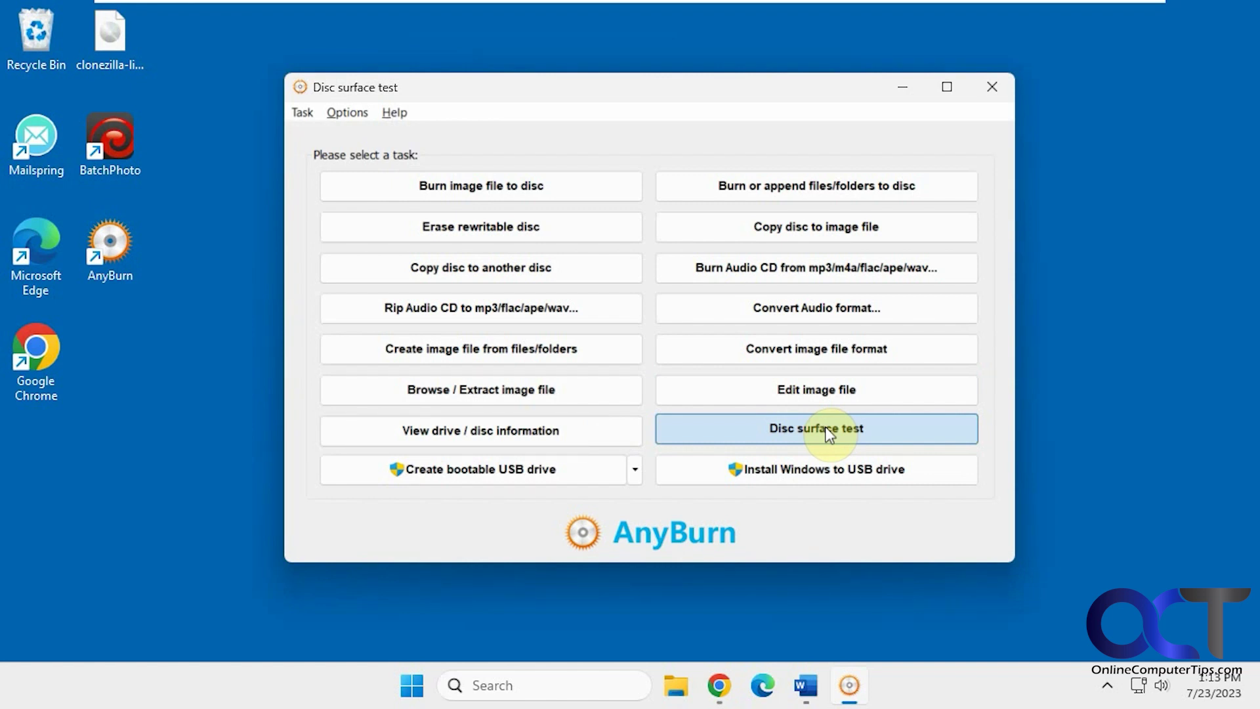
Review the Disc surface test page for the D: Audio CD (CD-R, 456.5 MB), then return to the start page.
click(828, 433)
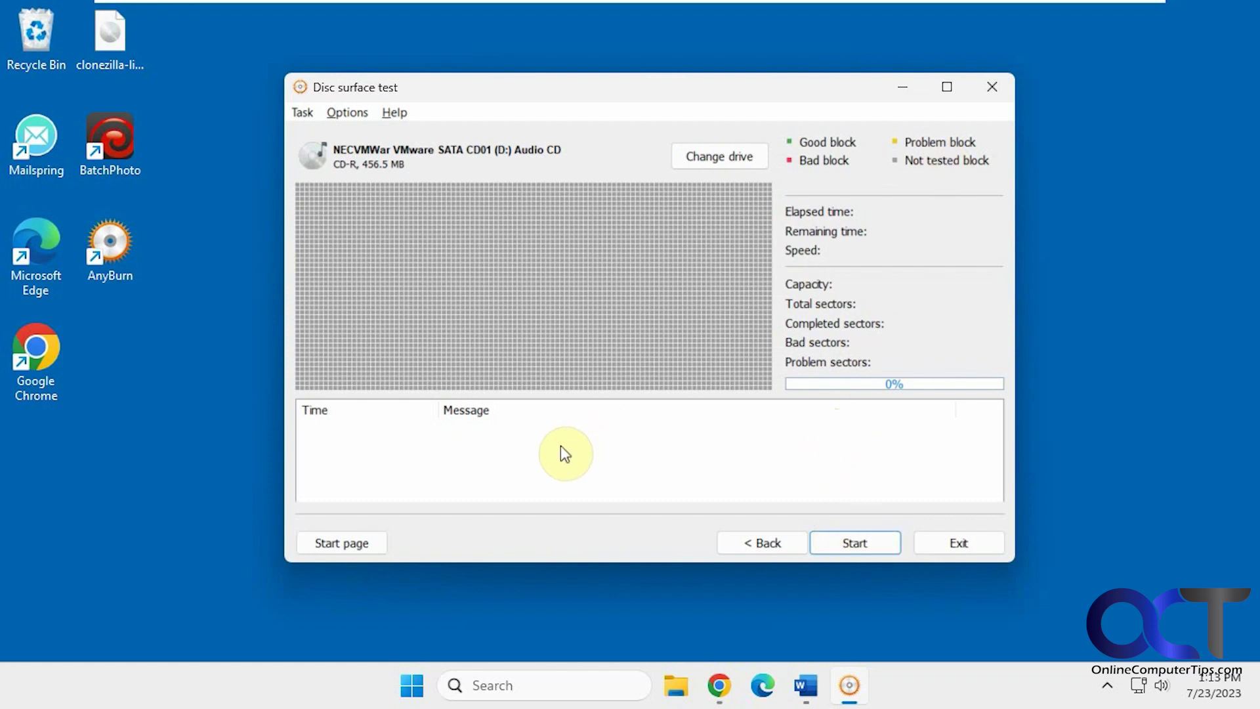
click(348, 544)
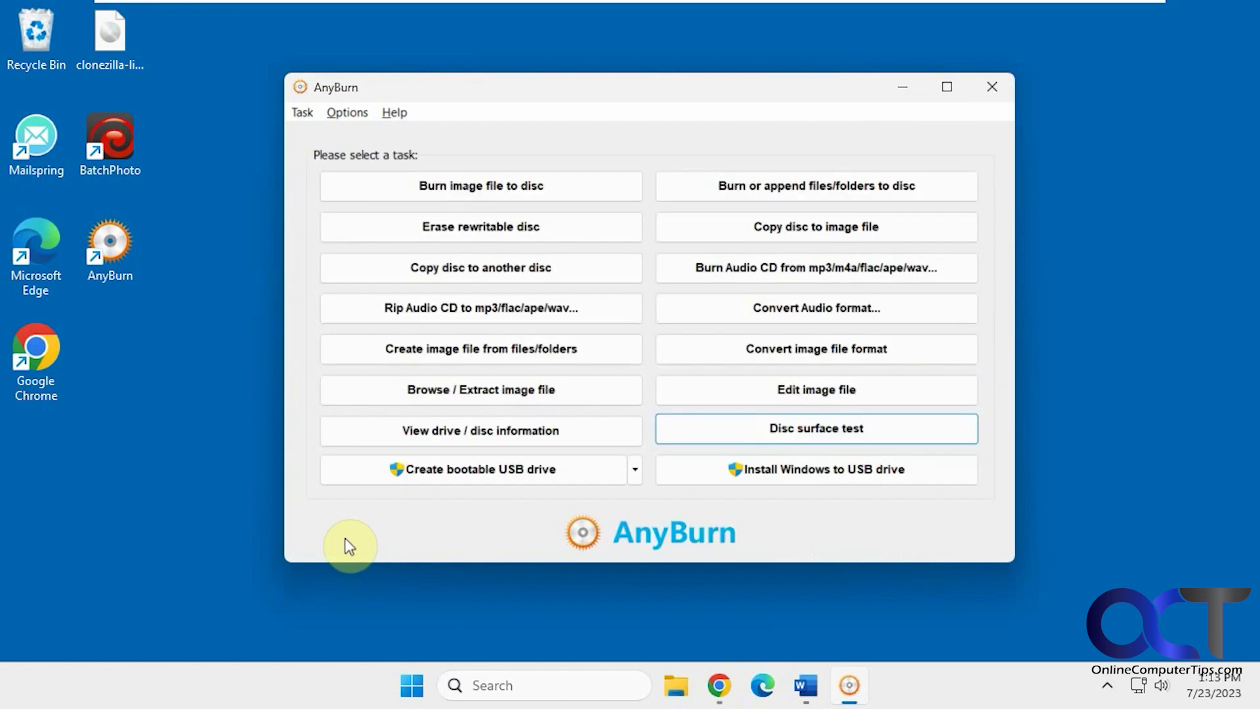
click(348, 113)
click(359, 162)
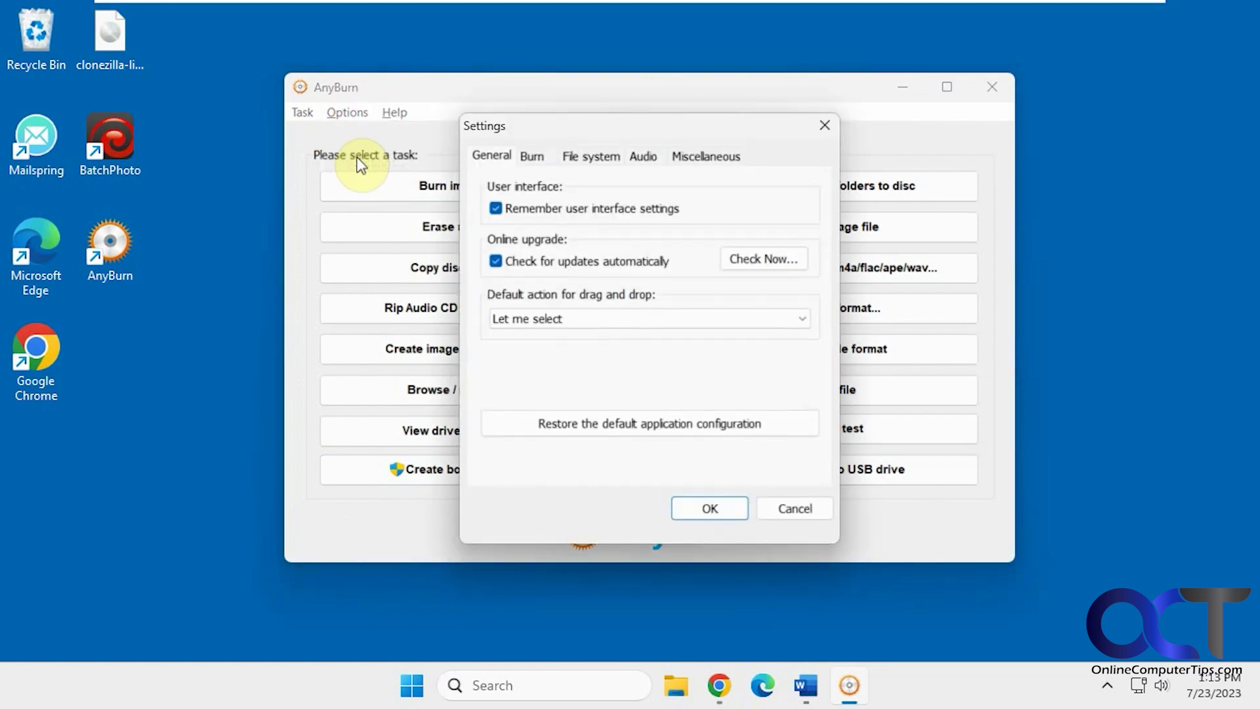
click(533, 157)
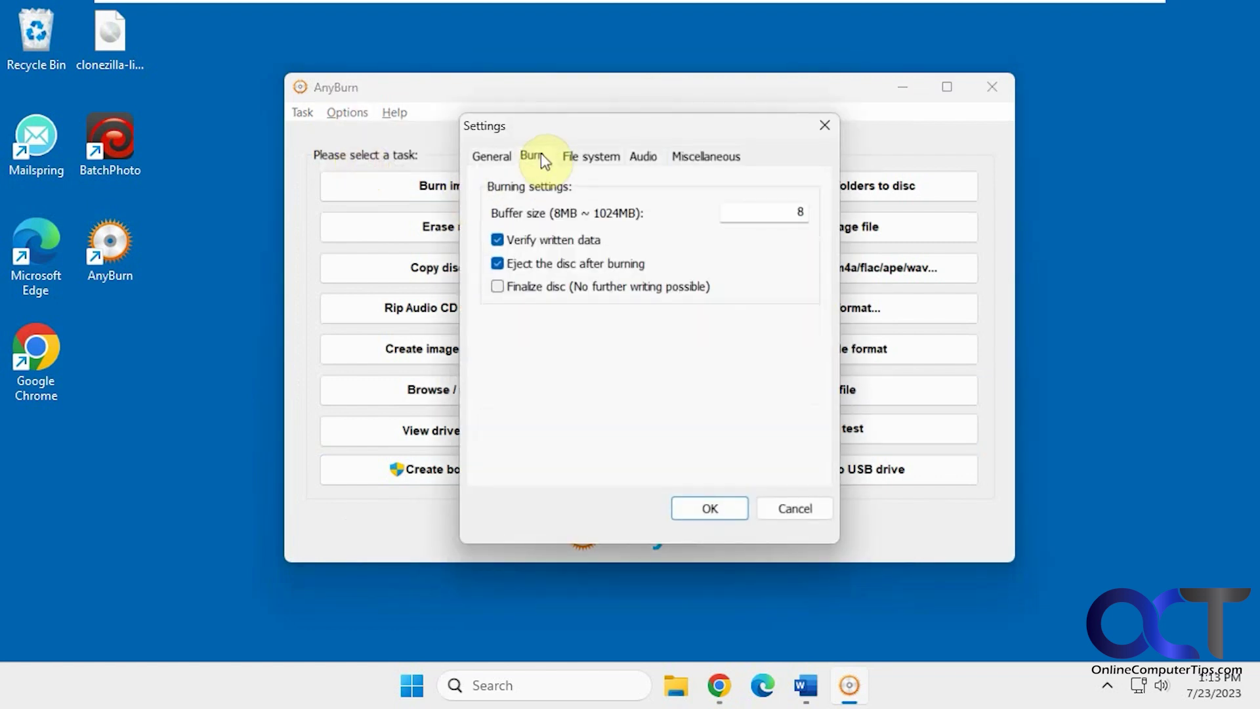
click(594, 157)
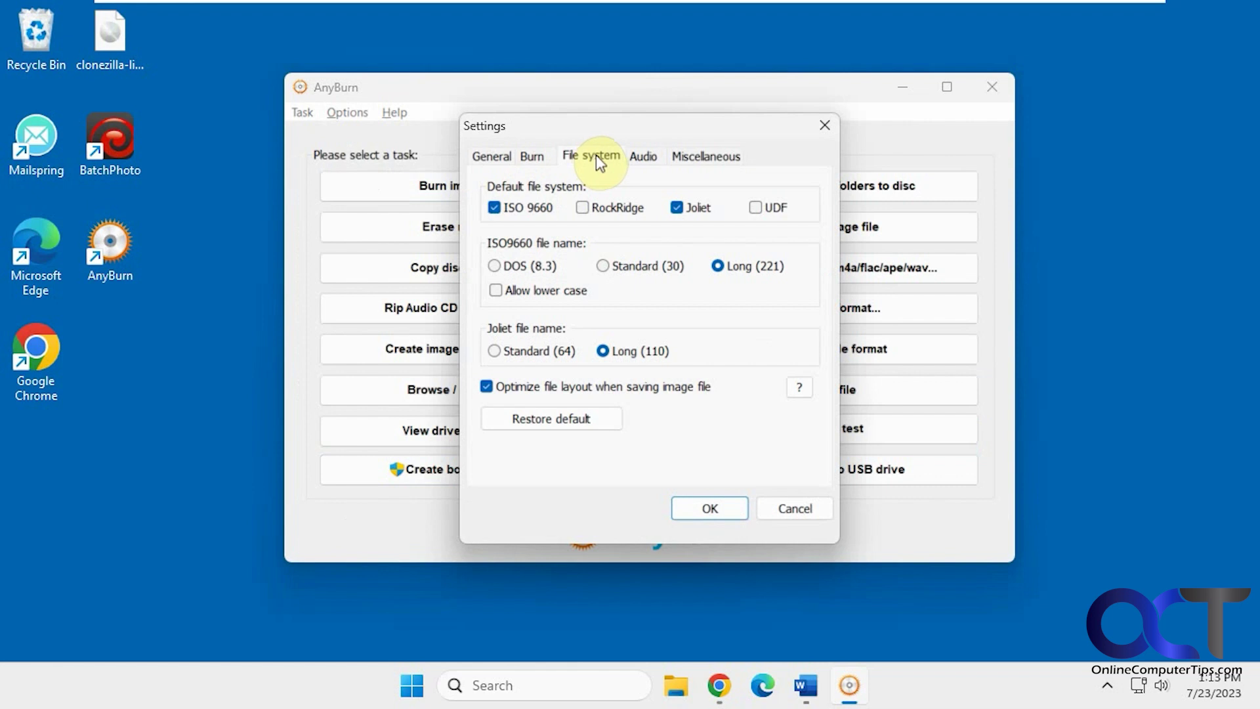
click(642, 158)
click(701, 158)
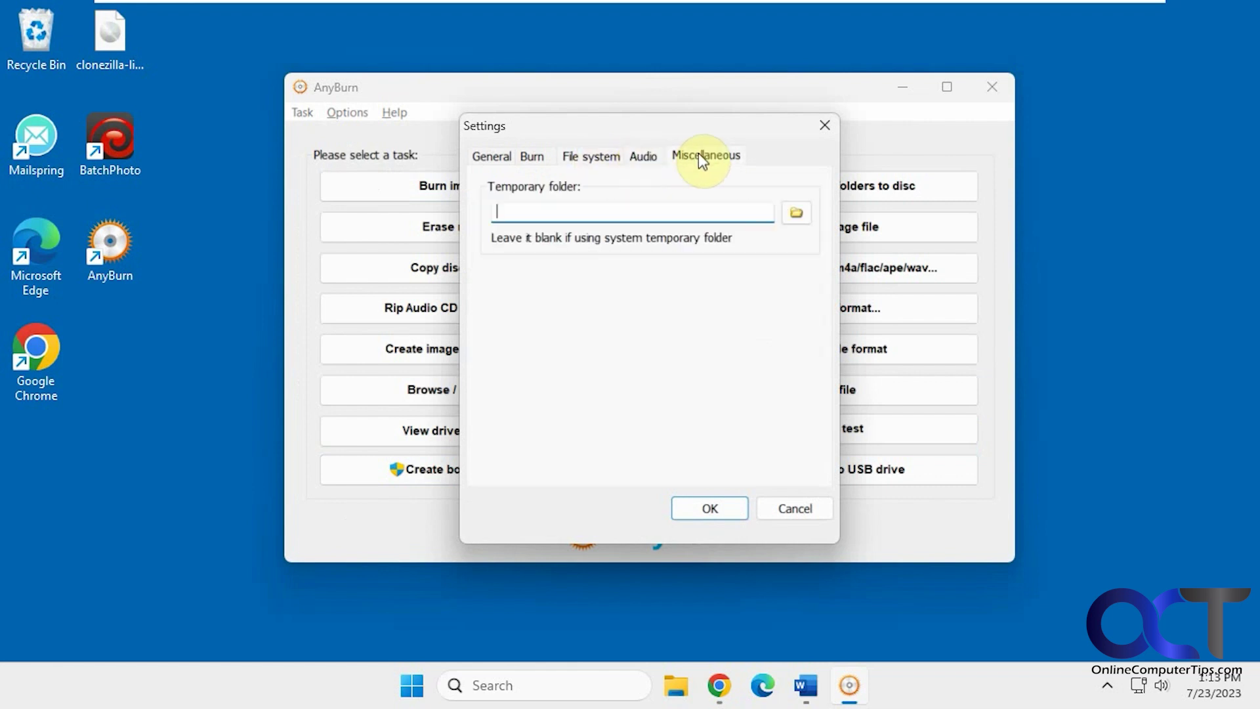
click(780, 504)
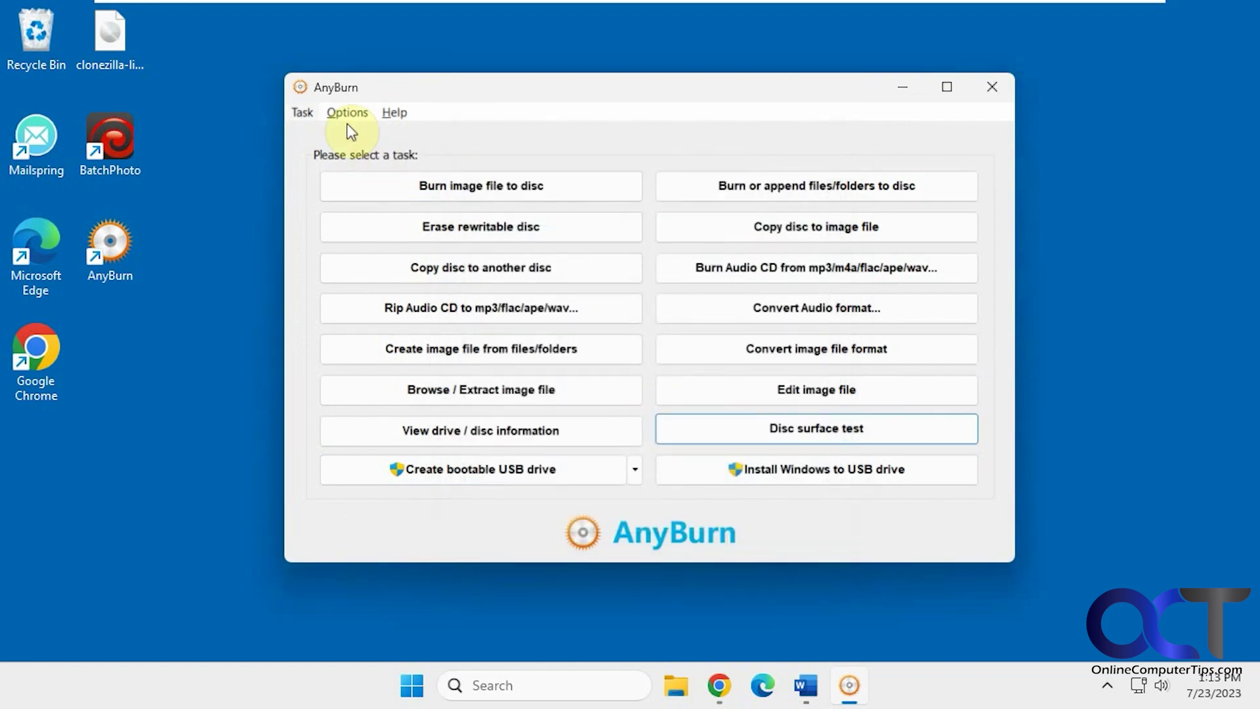
click(301, 112)
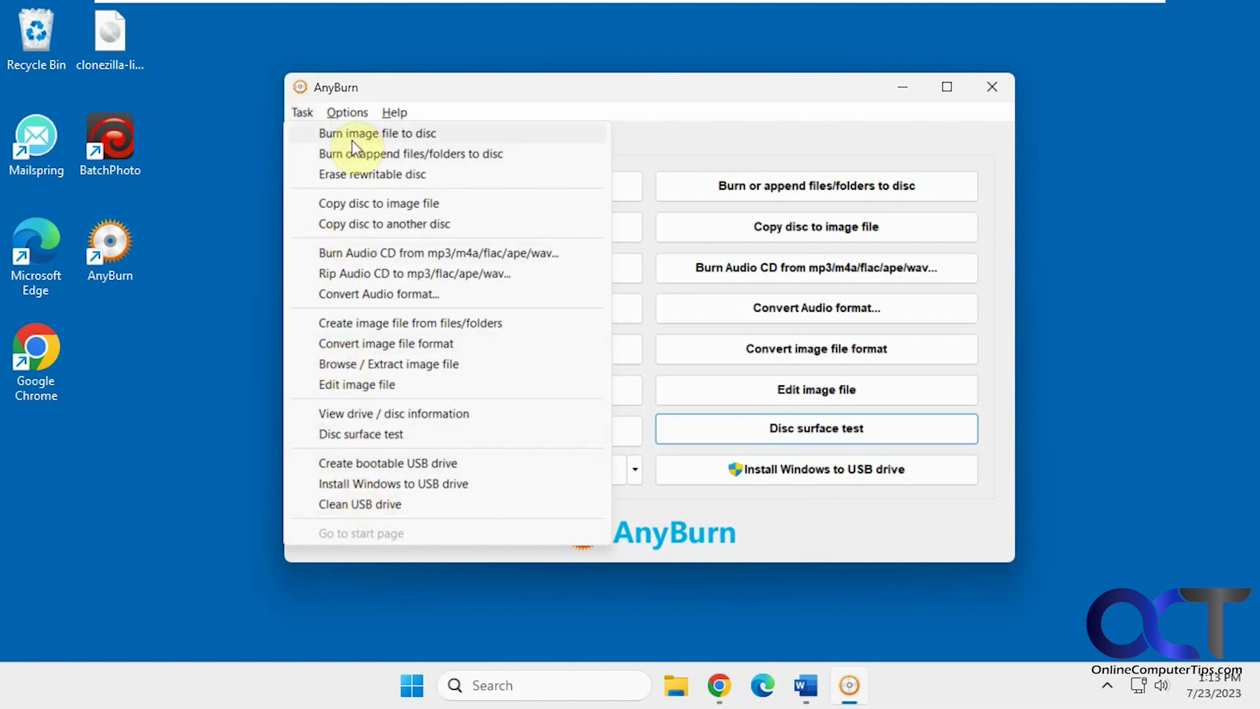
click(494, 83)
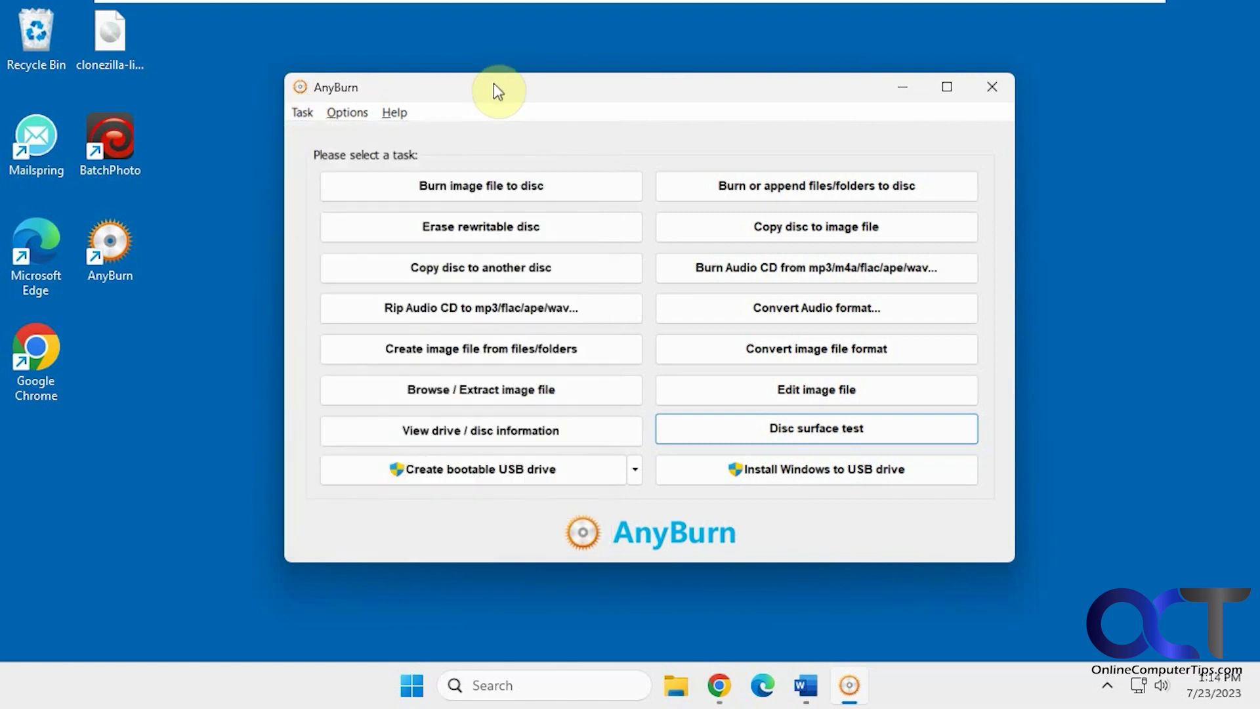